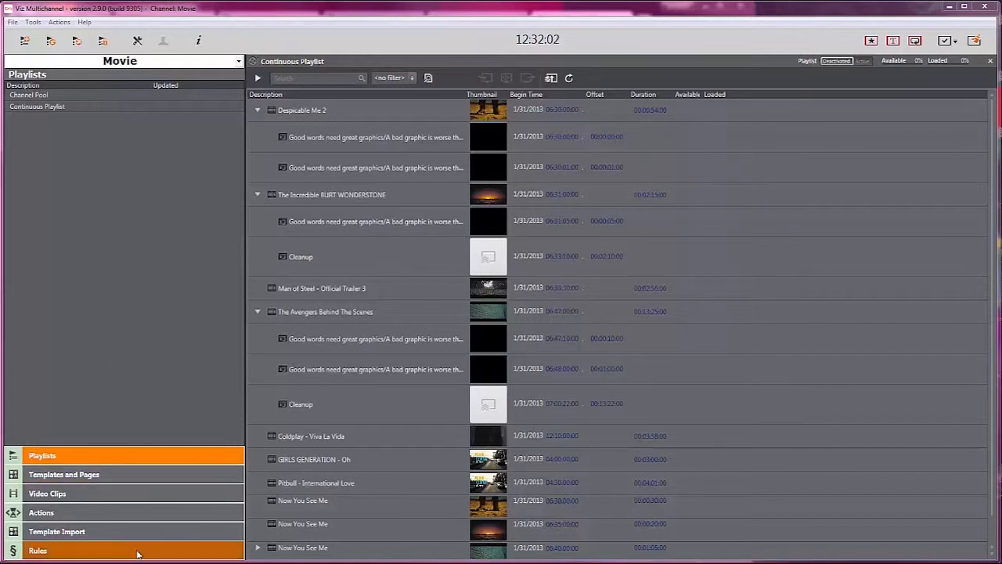
# Step: Open the settings and review the Global Settings tab's Automatic Import options, then close the dialog
pyautogui.click(137, 40)
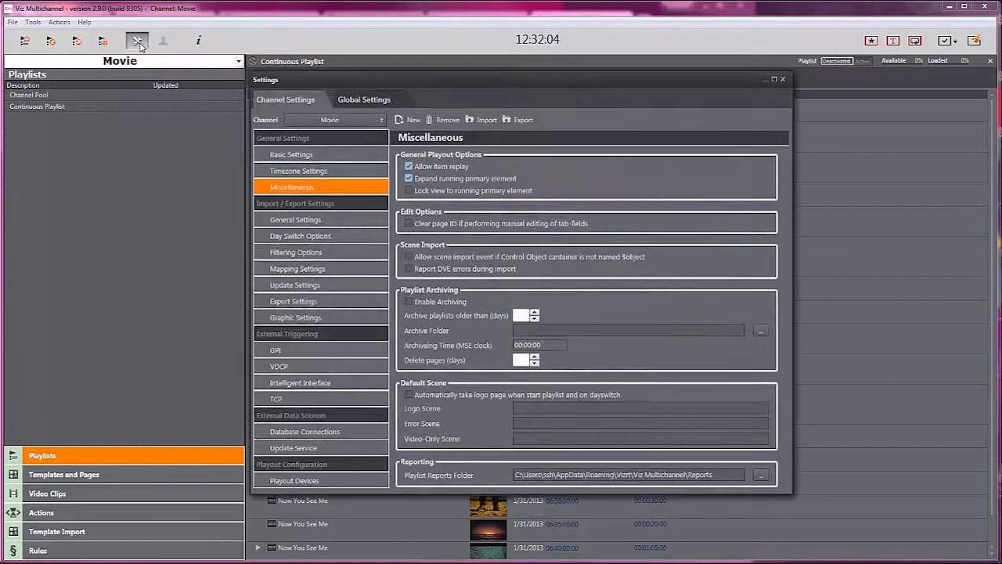
pyautogui.click(391, 101)
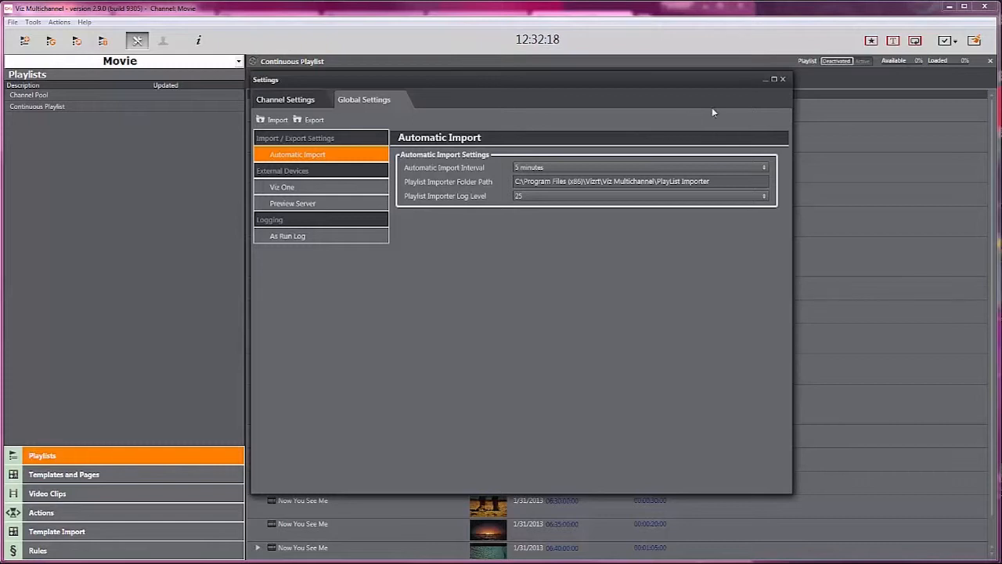
pyautogui.click(783, 79)
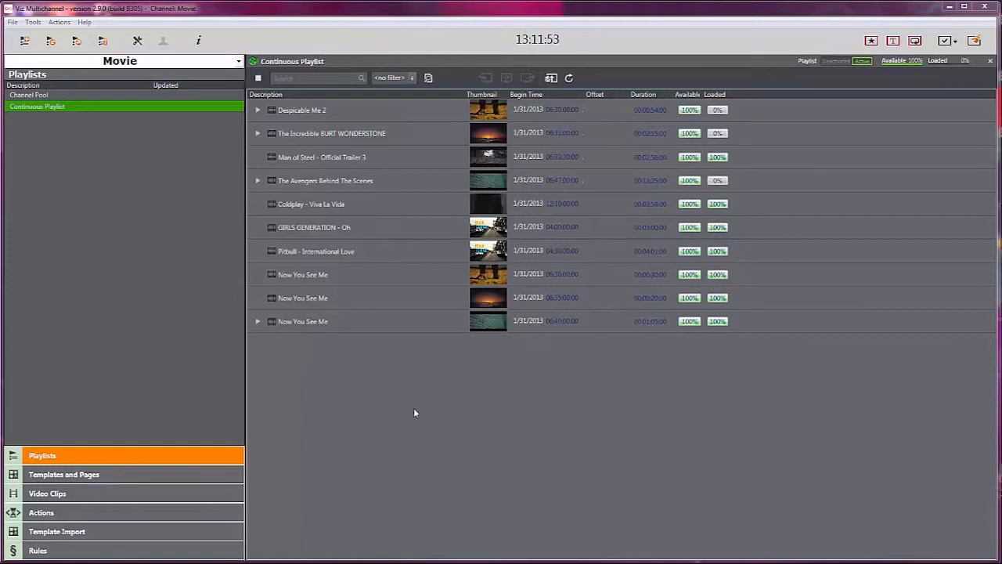
# Step: Turn off 'Expand running primary element' in the channel's Miscellaneous settings and close the dialog
pyautogui.click(137, 41)
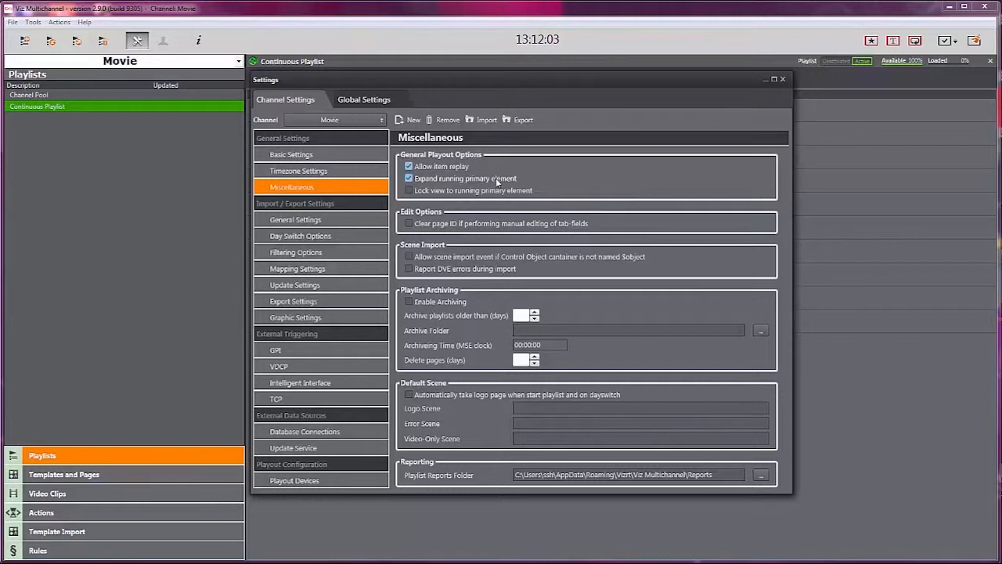
pyautogui.click(408, 178)
pyautogui.click(782, 80)
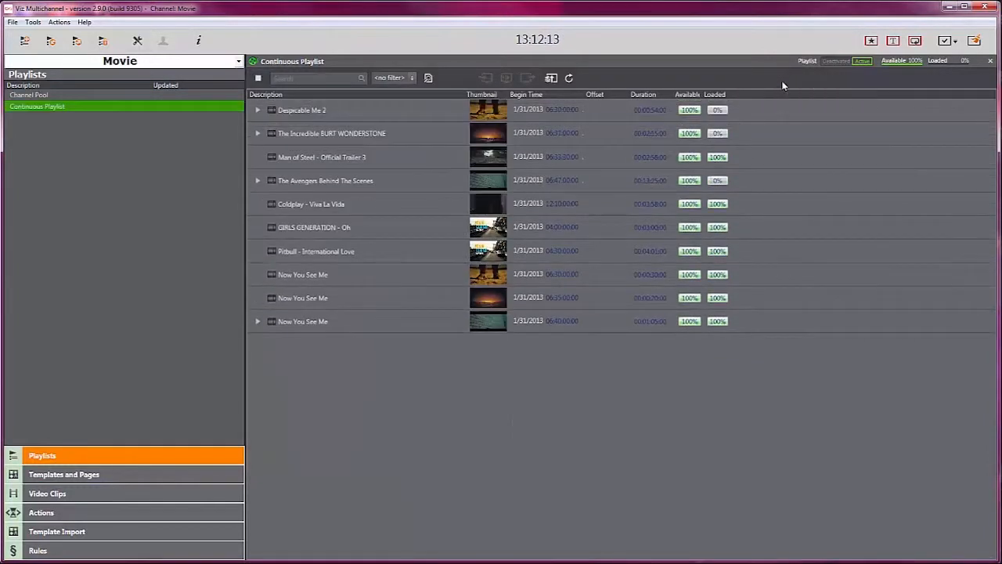
# Step: Deactivate the Despicable Me 2 element in the Continuous Playlist
pyautogui.click(345, 114)
pyautogui.rightClick(337, 115)
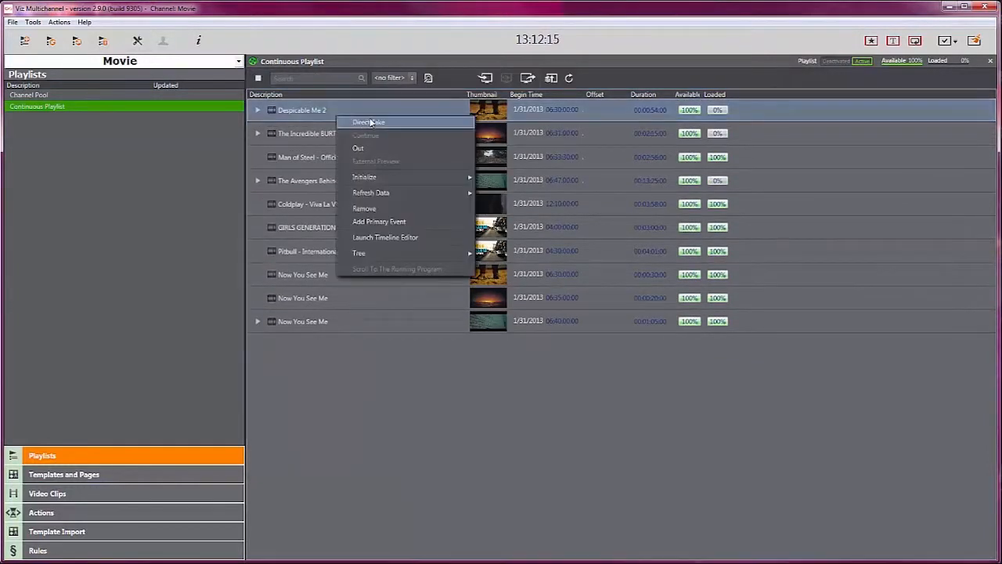
pyautogui.click(371, 123)
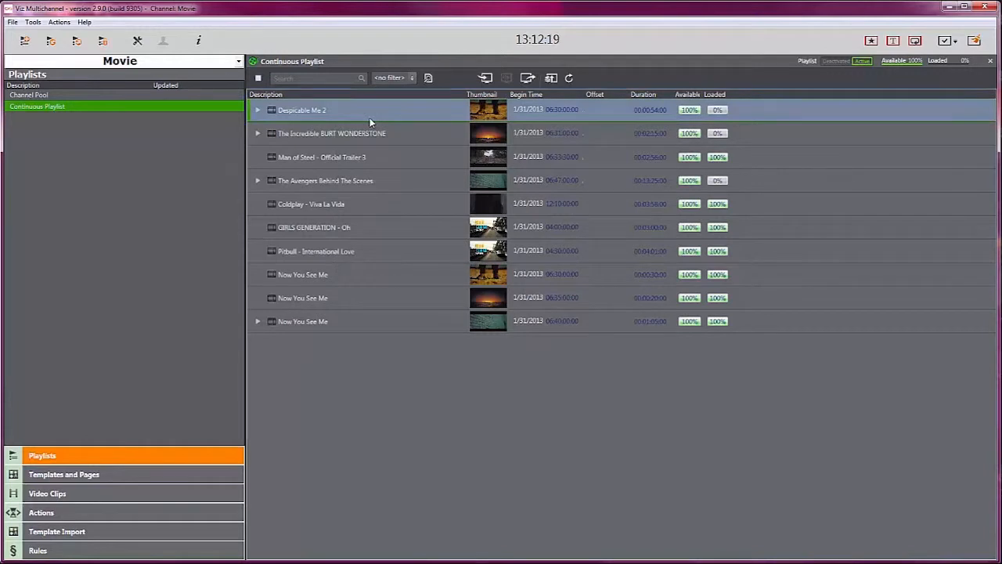
# Step: Turn 'Expand running primary element' back on in the Miscellaneous settings and close the dialog
pyautogui.click(131, 44)
pyautogui.click(408, 179)
pyautogui.click(782, 79)
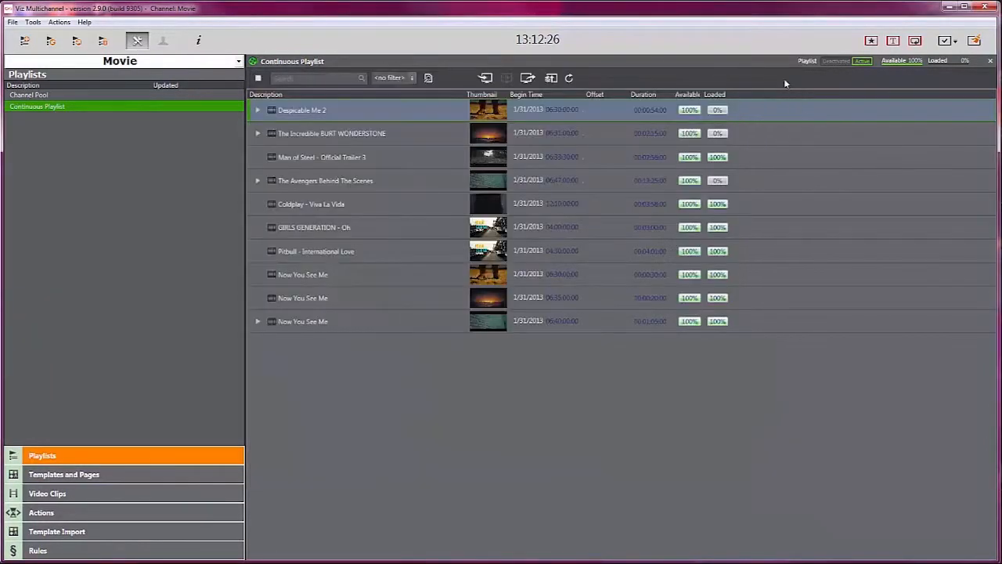
# Step: Reactivate the Despicable Me 2 element in the playlist
pyautogui.rightClick(396, 110)
pyautogui.click(428, 119)
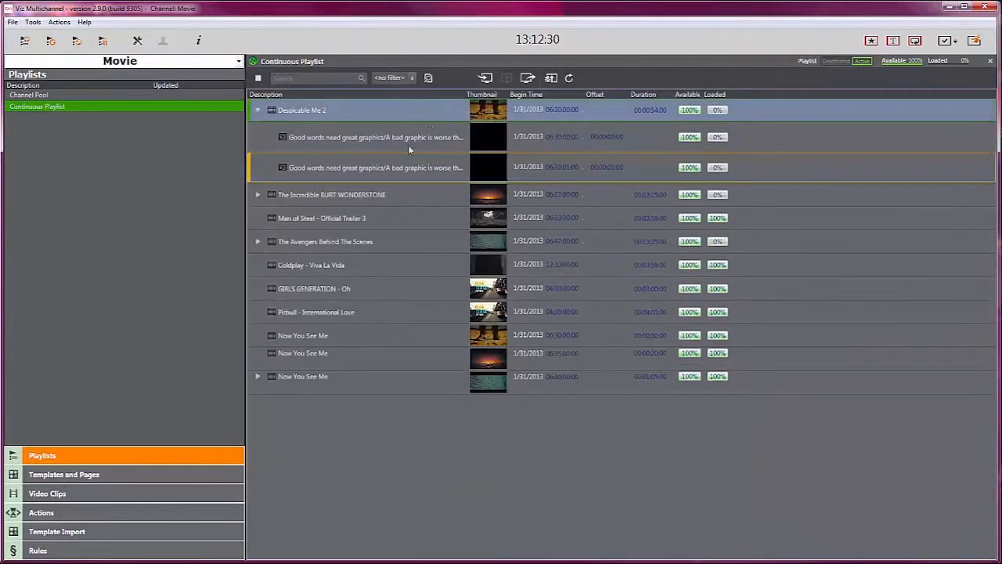
pyautogui.rightClick(357, 194)
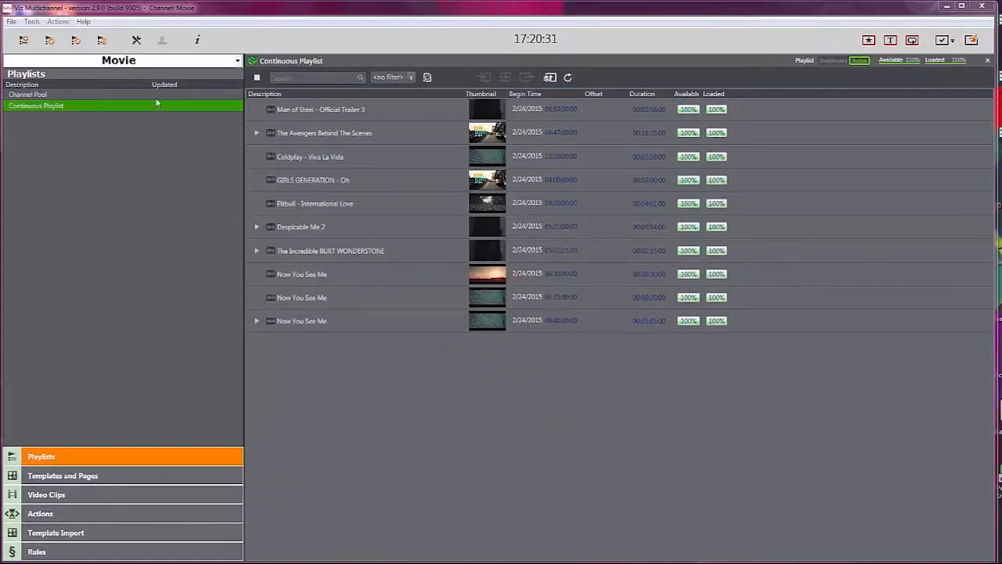
# Step: Open the channel's Update Settings to review the update options, then close the dialog
pyautogui.click(136, 40)
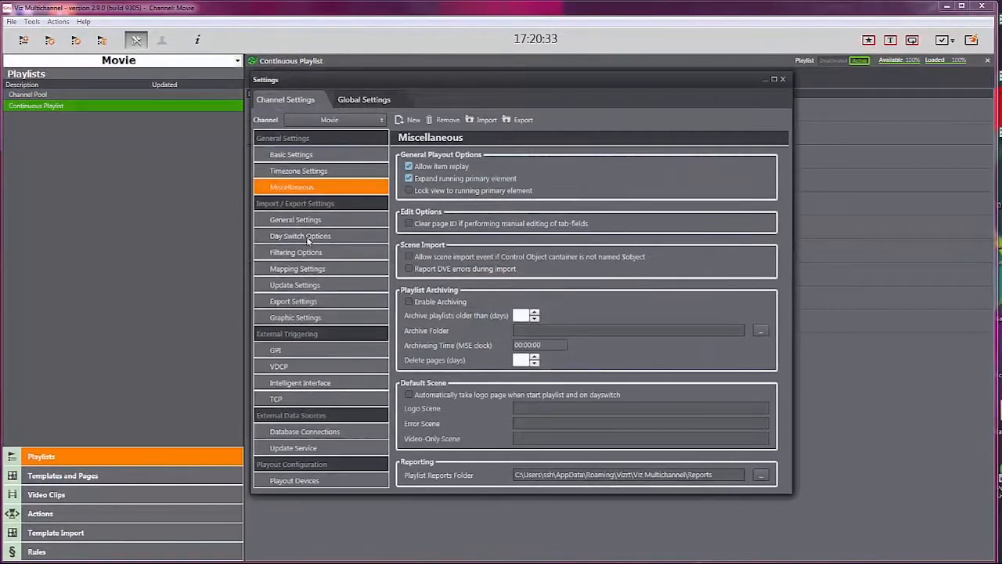
pyautogui.click(300, 285)
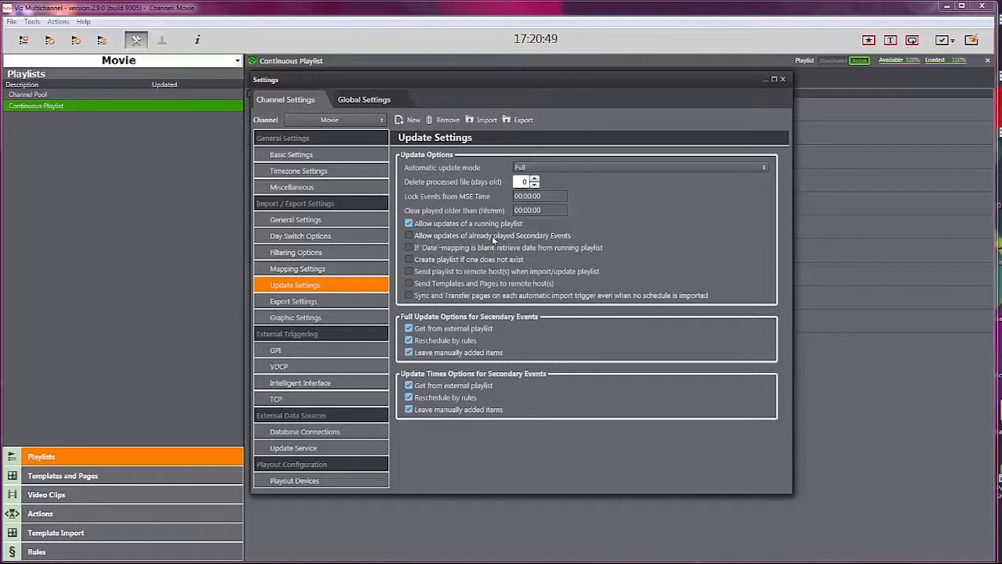
pyautogui.click(783, 79)
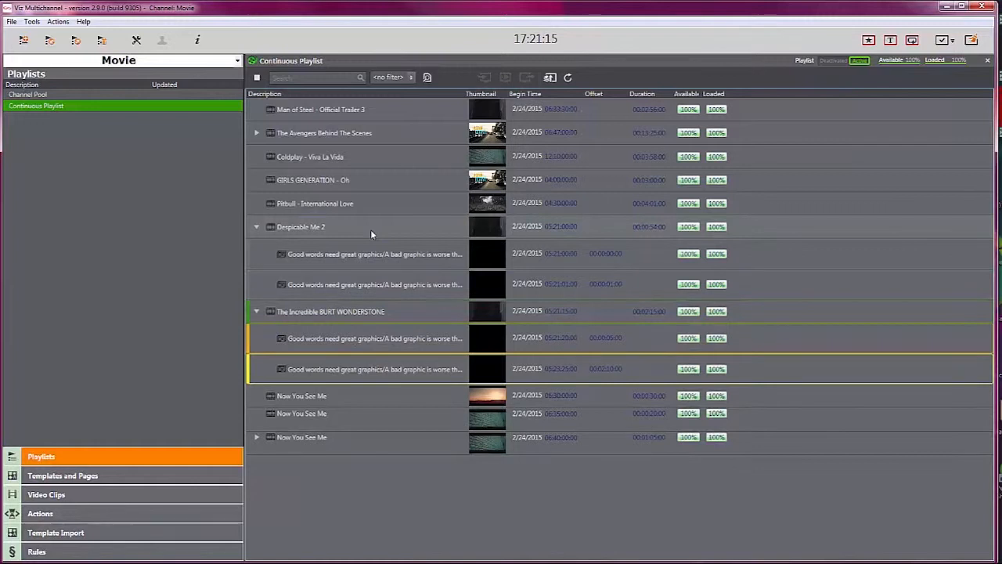
# Step: Rename the first graphic under Despicable Me 2 as 'already played element 1'
pyautogui.click(391, 255)
pyautogui.click(392, 256)
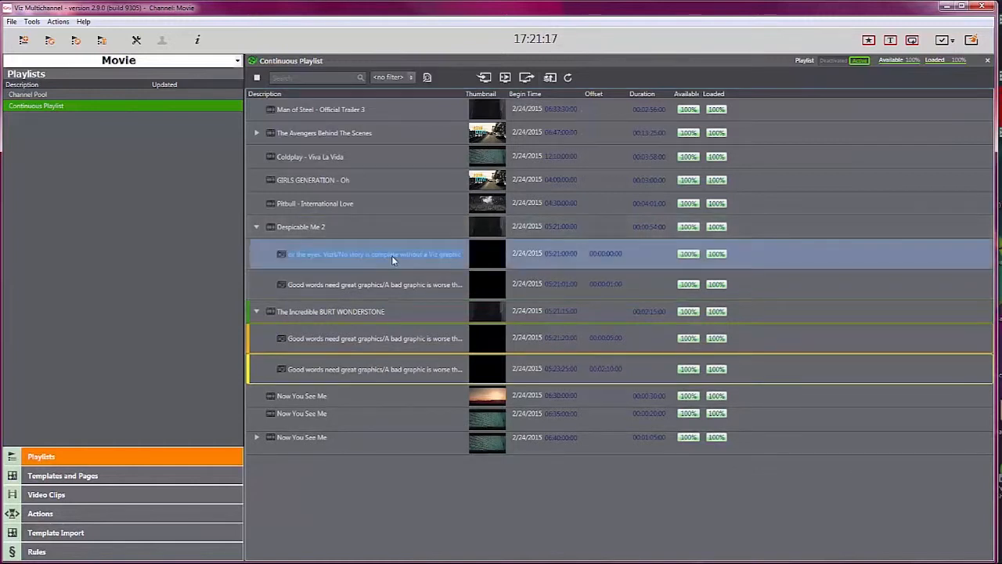
pyautogui.write('already playi')
pyautogui.write('d eleme')
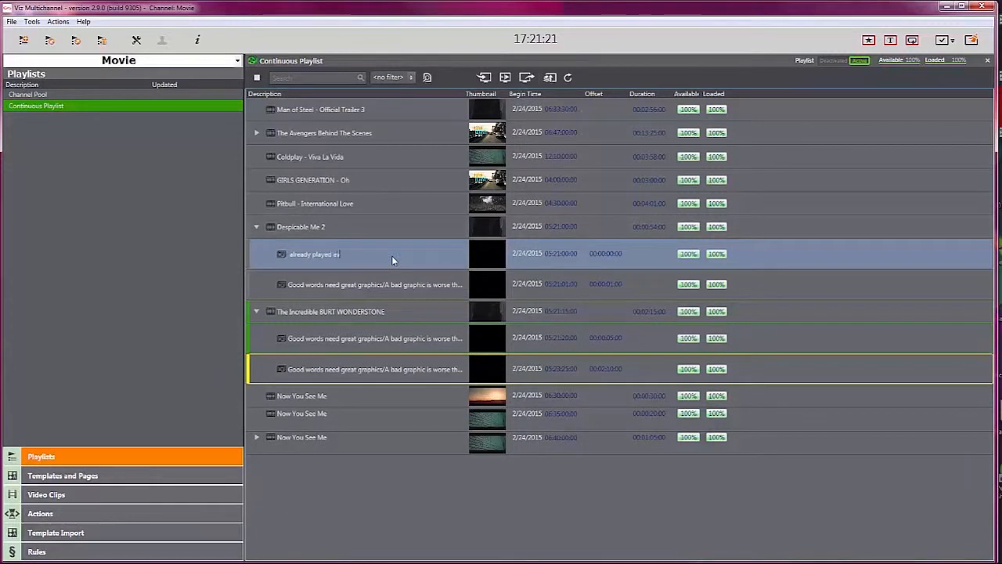
pyautogui.write('nt 1')
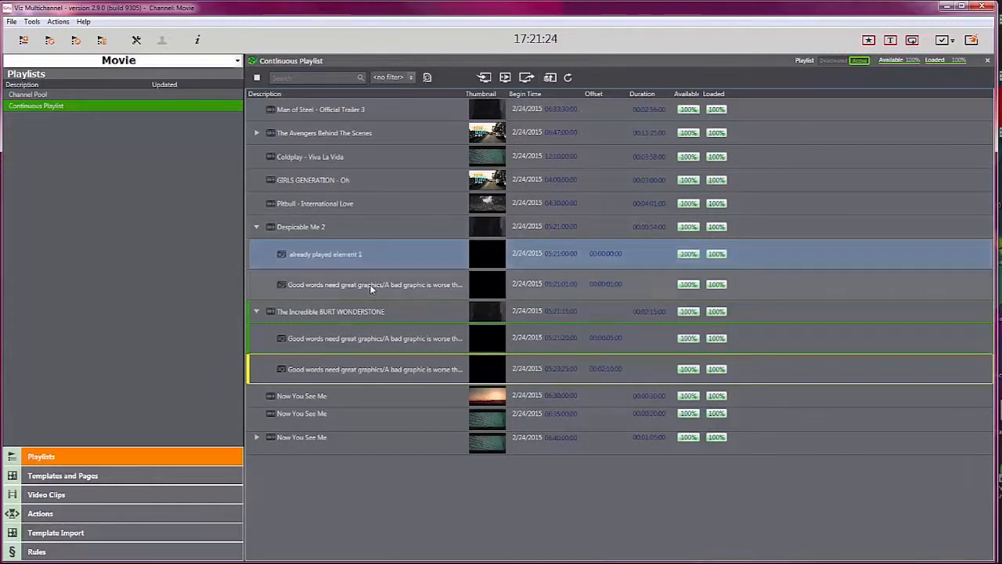
# Step: Rename the second graphic under Despicable Me 2 as 'already played element 2'
pyautogui.click(386, 284)
pyautogui.write('already played eleme')
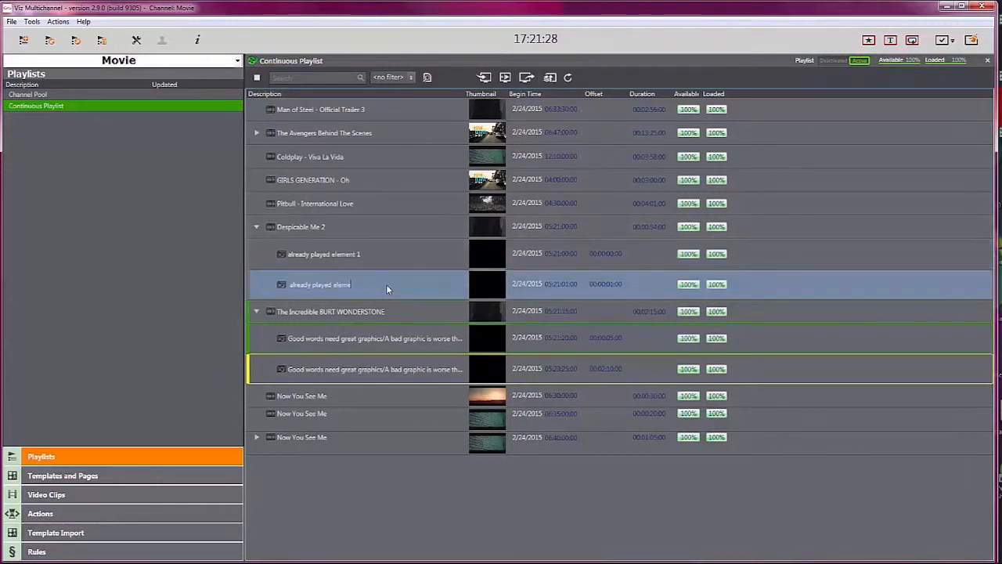
pyautogui.write('nt 2')
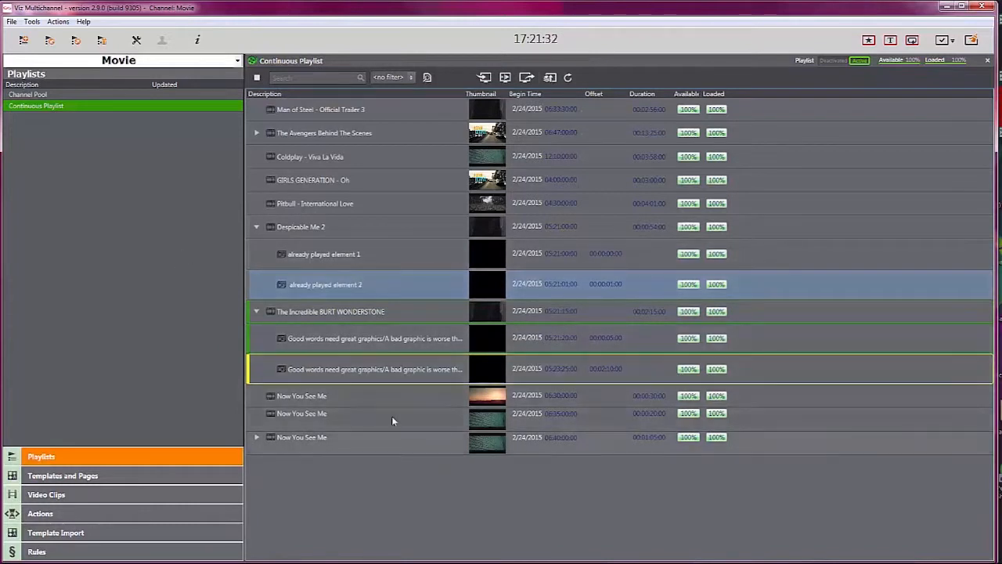
# Step: Run a full update of the Continuous Playlist using the demo_30052015.xls file
pyautogui.click(407, 253)
pyautogui.rightClick(114, 102)
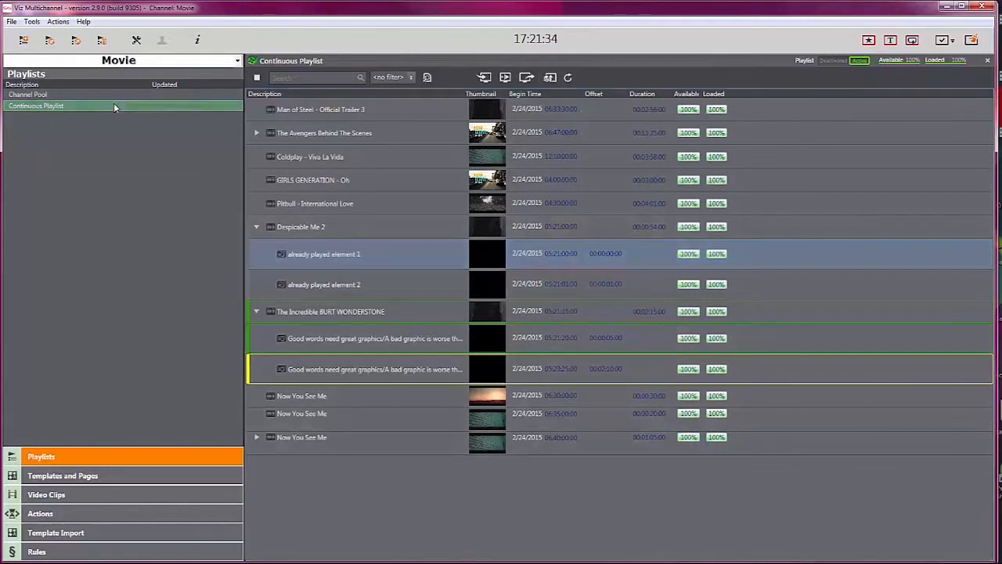
pyautogui.moveTo(141, 110)
pyautogui.click(235, 110)
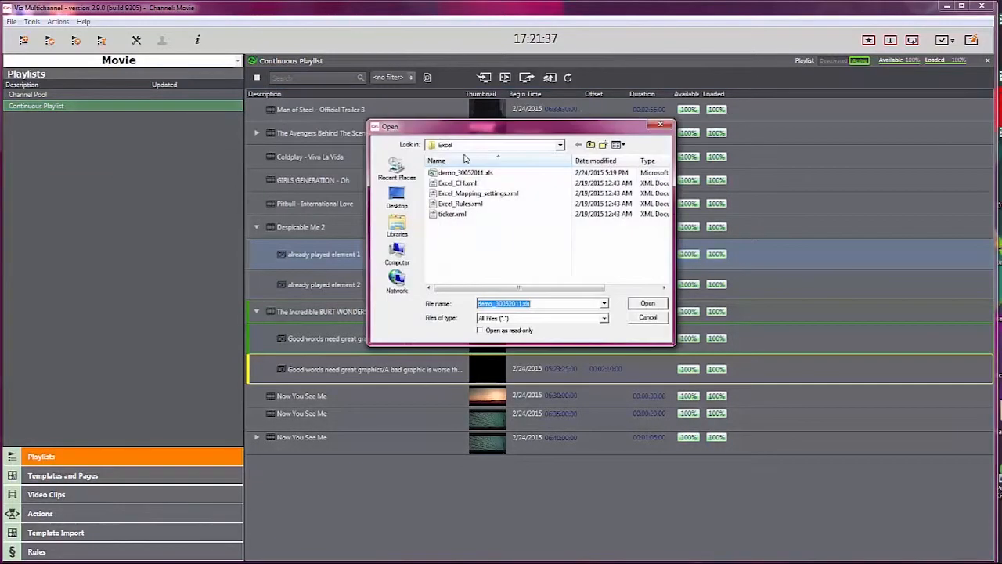
pyautogui.doubleClick(464, 173)
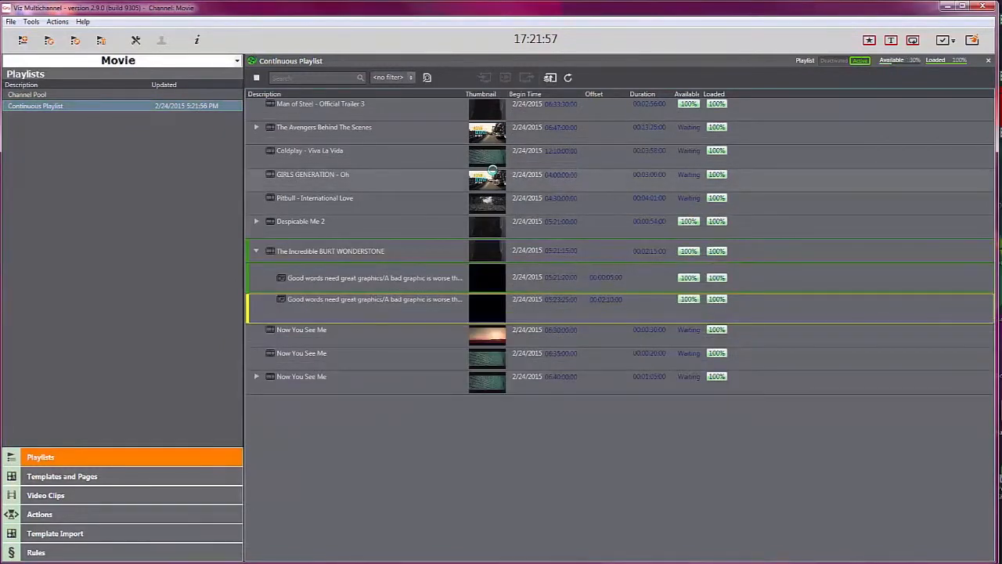
# Step: Enable 'Allow updates of already played Secondary Events' in the channel's Update Settings
pyautogui.click(257, 222)
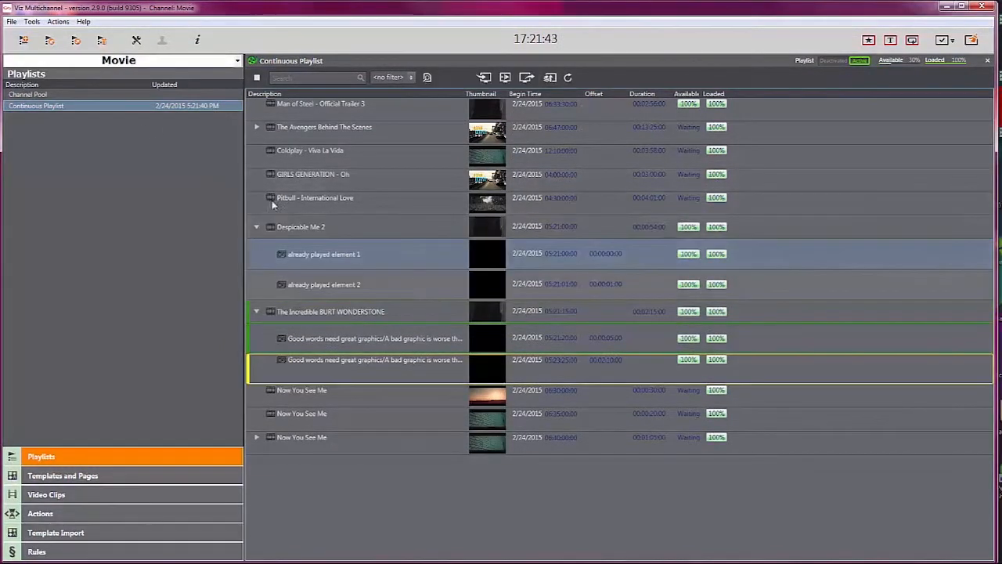
pyautogui.click(136, 40)
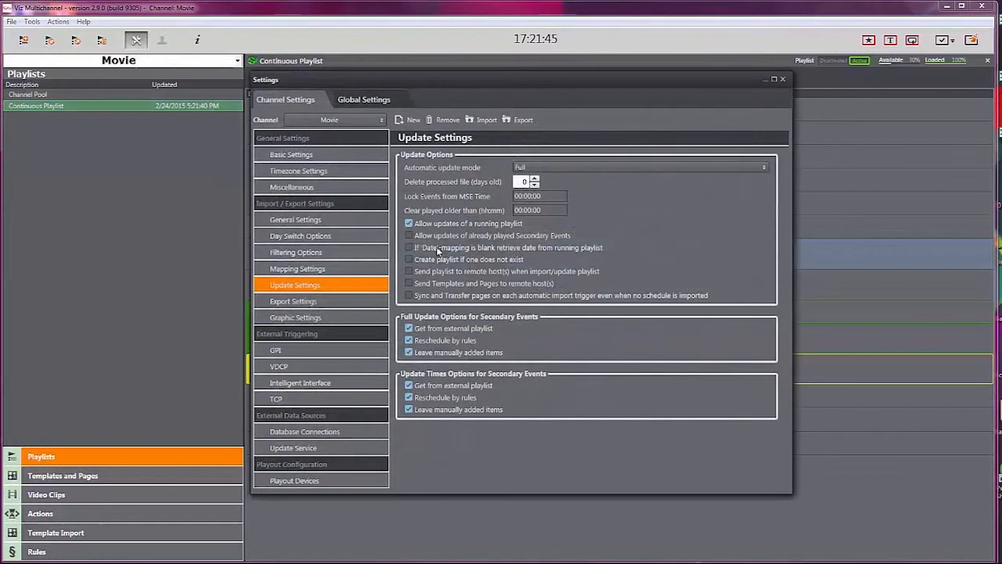
pyautogui.click(408, 235)
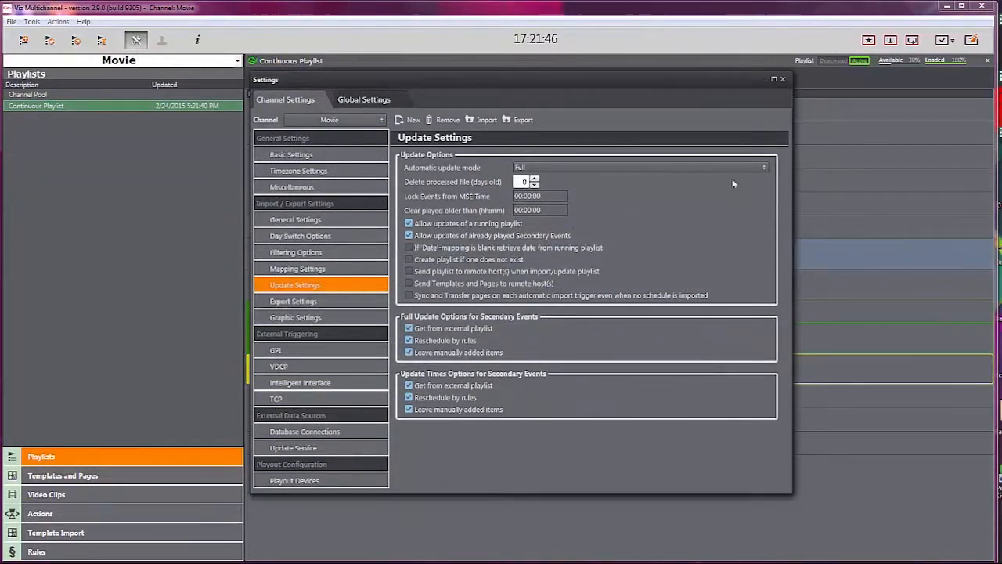
pyautogui.click(782, 80)
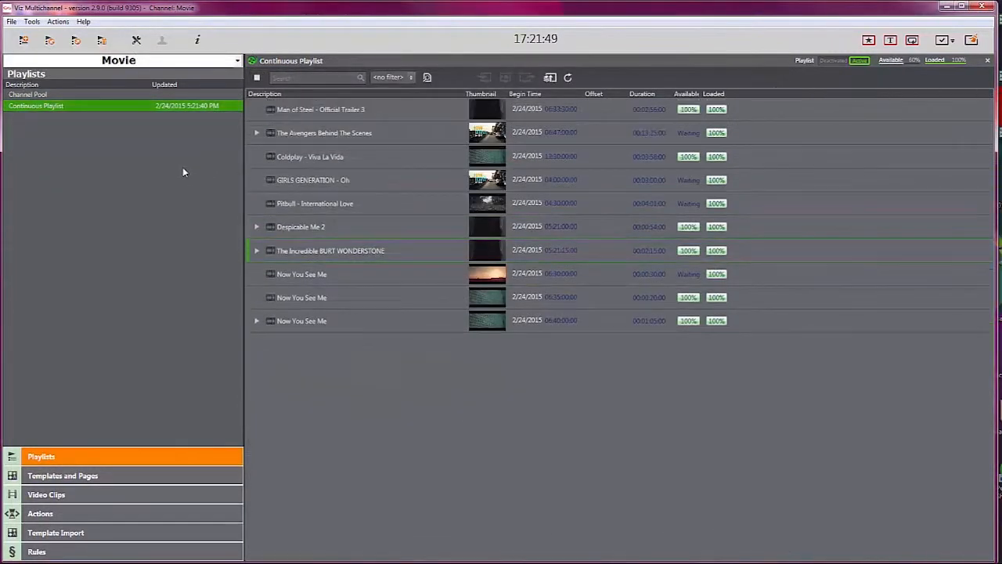
# Step: Expand Despicable Me 2 and The Incredible BURT WONDERSTONE, then run a Full Update of the Continuous Playlist
pyautogui.click(256, 227)
pyautogui.click(256, 312)
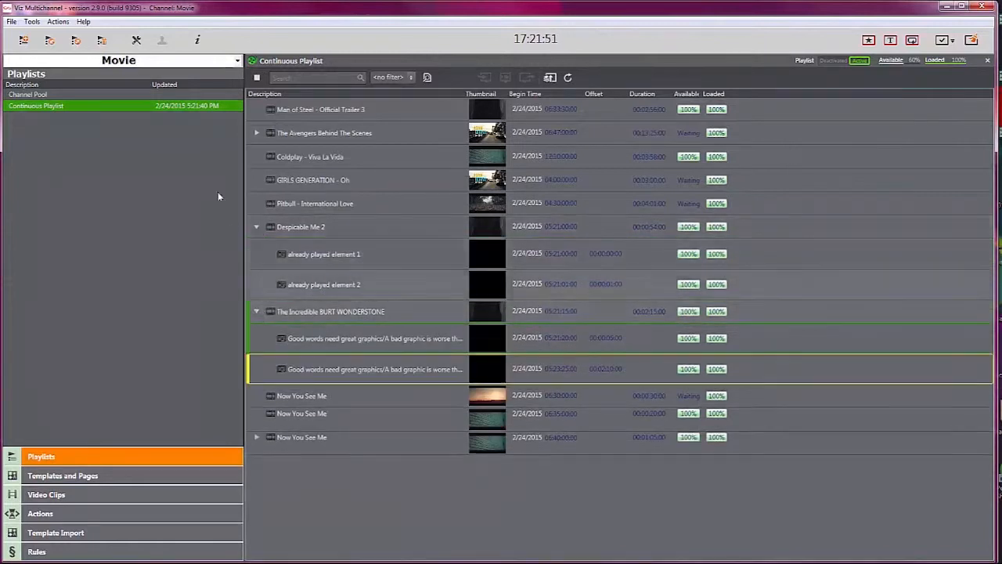
pyautogui.rightClick(113, 108)
pyautogui.moveTo(146, 115)
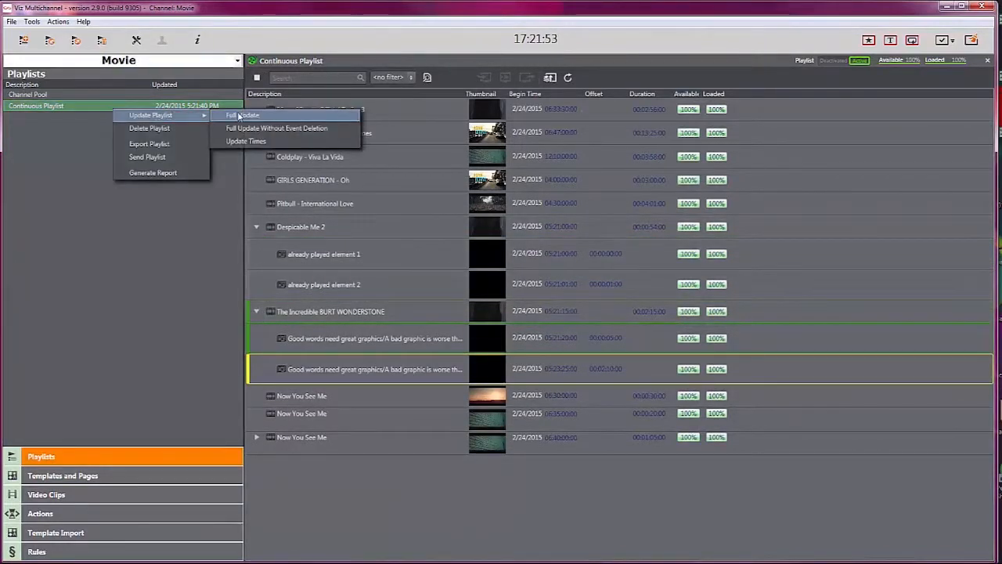
pyautogui.click(239, 115)
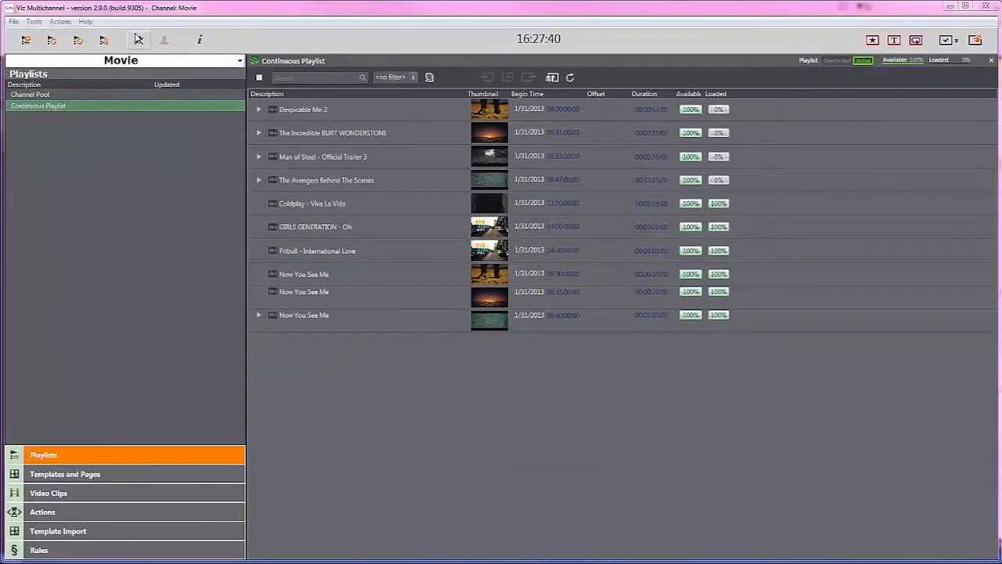
# Step: Open the global As Run Log settings and set the log mode to Custom Format
pyautogui.click(139, 39)
pyautogui.click(356, 101)
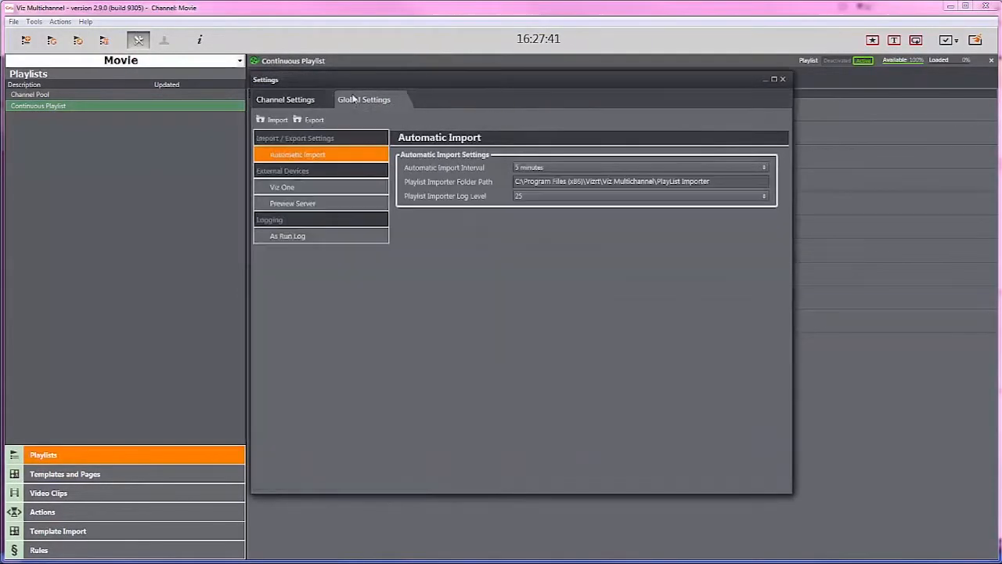
pyautogui.click(312, 236)
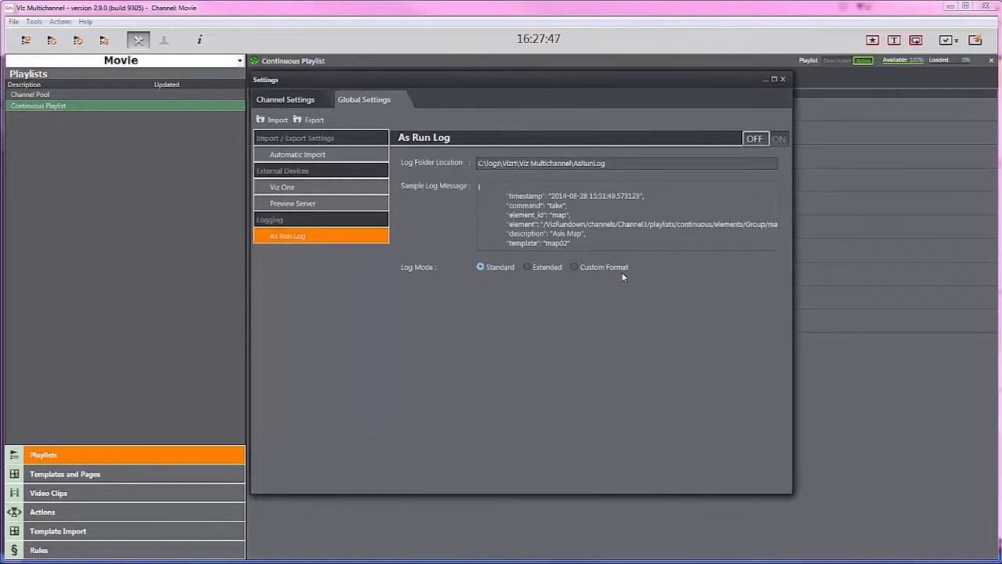
pyautogui.click(576, 267)
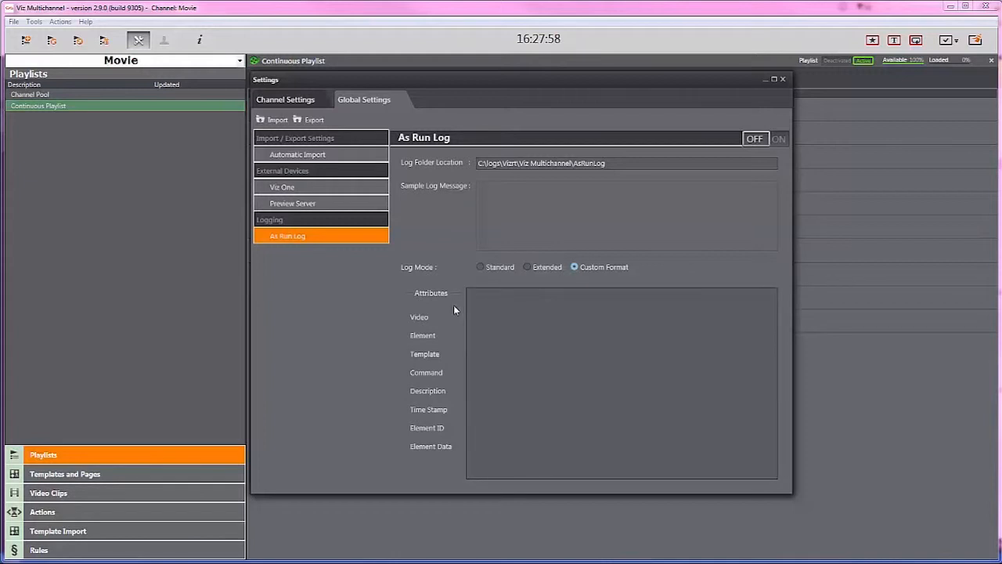
# Step: Build the custom log format '$TimeStamp Running: $Command' from the Time Stamp and Command attributes and typed text
pyautogui.moveTo(453, 317)
pyautogui.moveTo(510, 321); pyautogui.dragTo(513, 308)
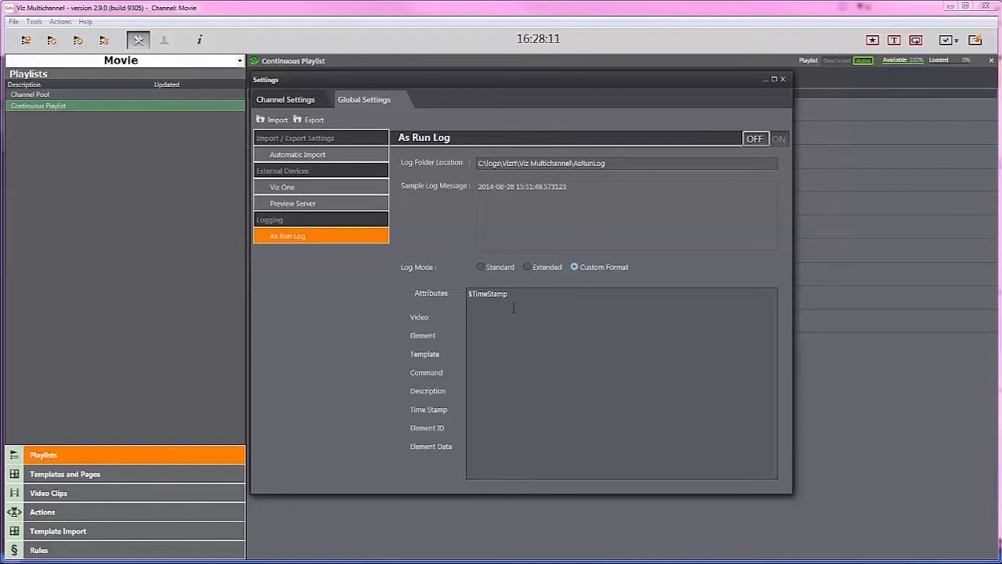
pyautogui.doubleClick(513, 308)
pyautogui.write('Runn')
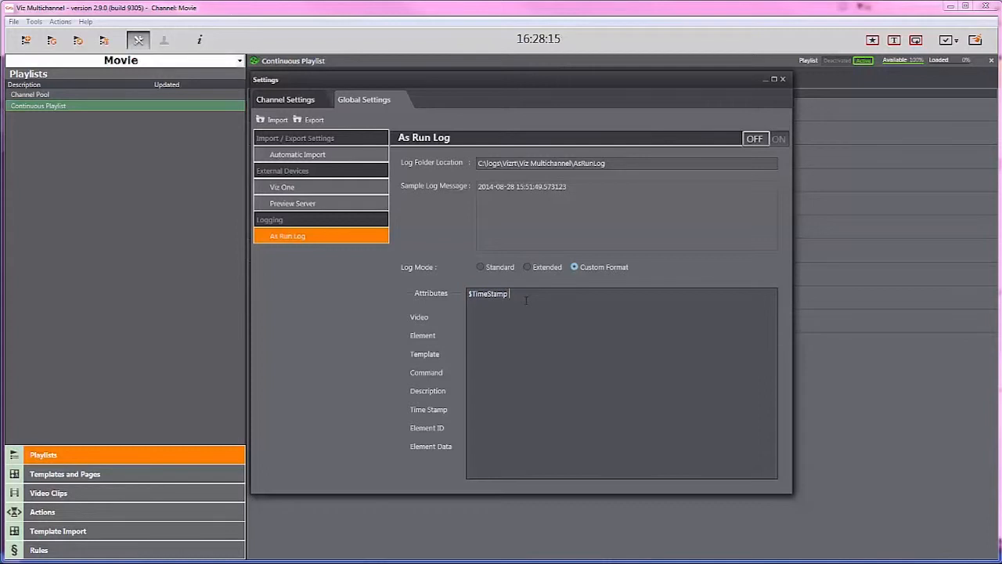
pyautogui.write('ing:')
pyautogui.moveTo(434, 373); pyautogui.dragTo(516, 347)
pyautogui.moveTo(560, 312); pyautogui.dragTo(561, 313)
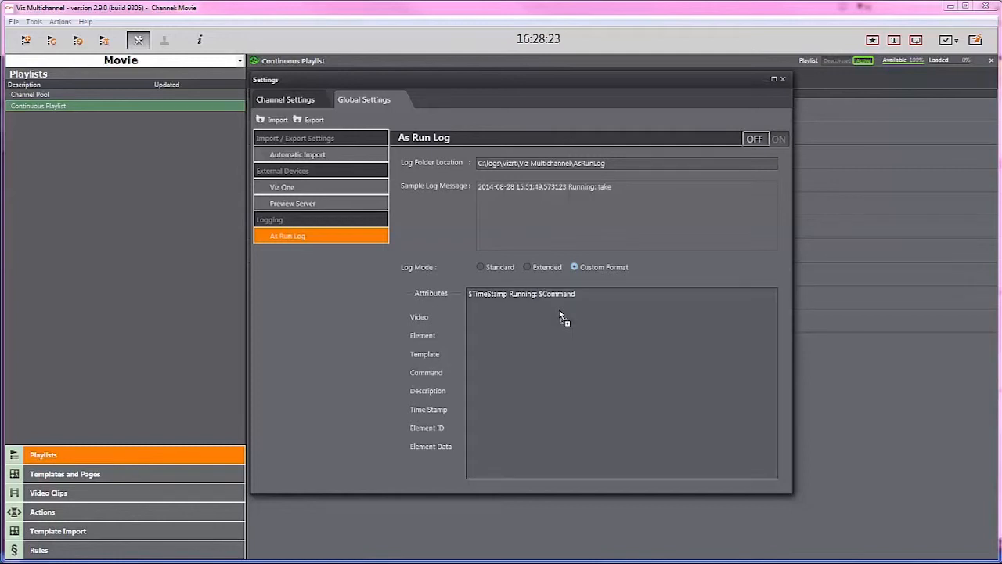
# Step: Append ' on $Element' to the custom log format and widen the Settings dialog
pyautogui.write('on')
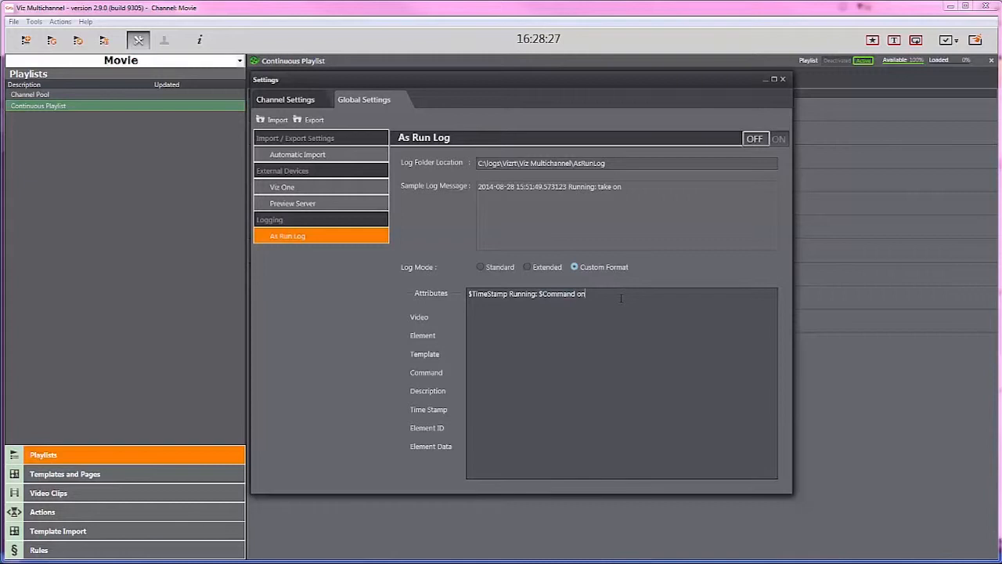
pyautogui.moveTo(456, 333); pyautogui.dragTo(618, 321)
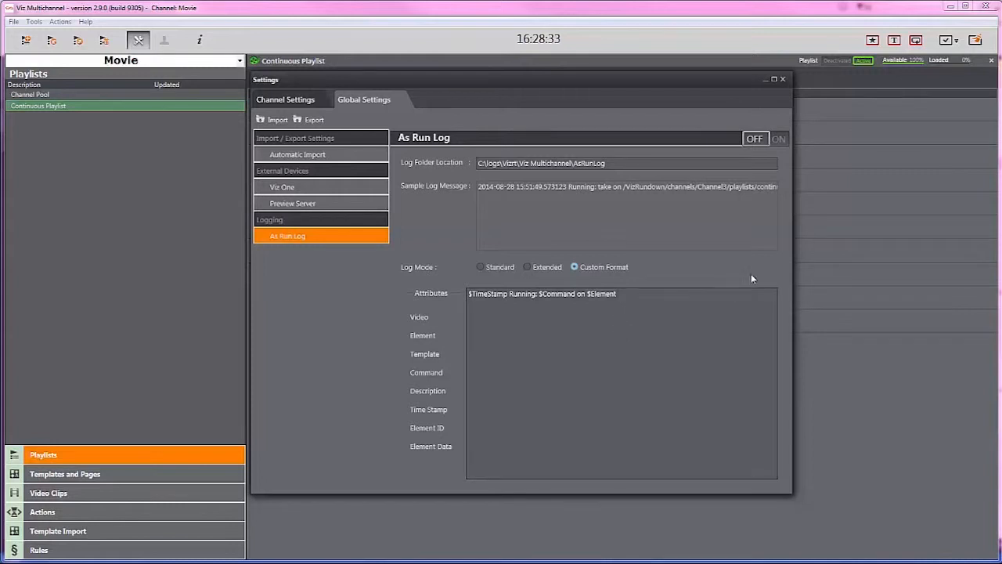
pyautogui.moveTo(791, 259); pyautogui.dragTo(934, 263)
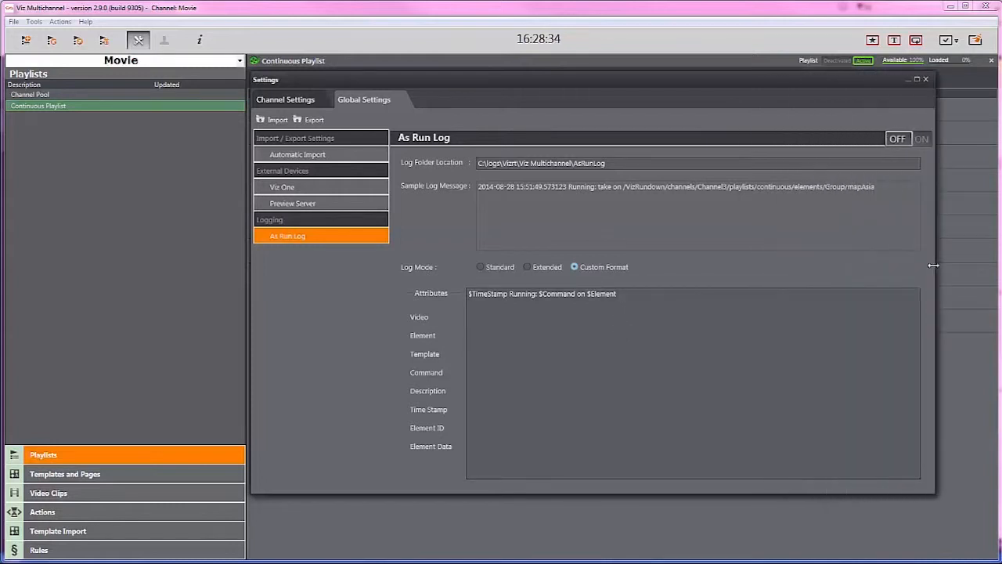
# Step: Switch the As Run Log on and close the Settings dialog
pyautogui.click(821, 228)
pyautogui.click(902, 141)
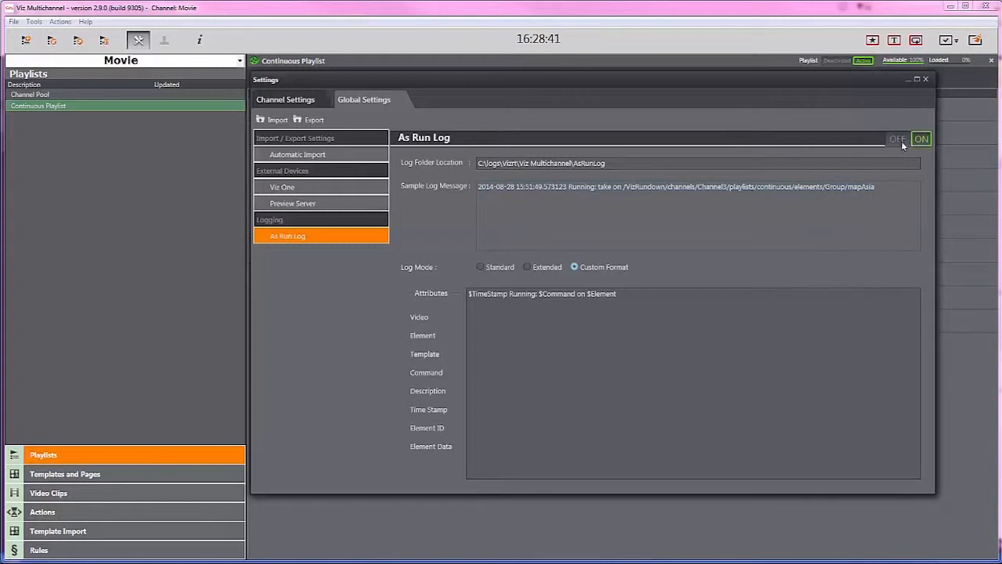
pyautogui.click(925, 80)
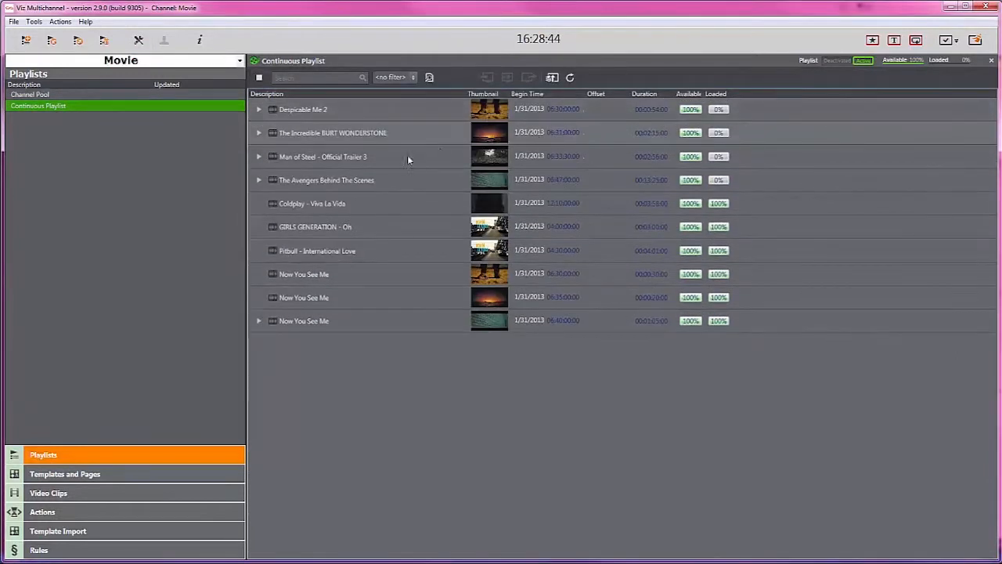
# Step: Expand Despicable Me 2, directly take its first secondary graphic, and reload the As Run Log file to view the new entry
pyautogui.click(259, 109)
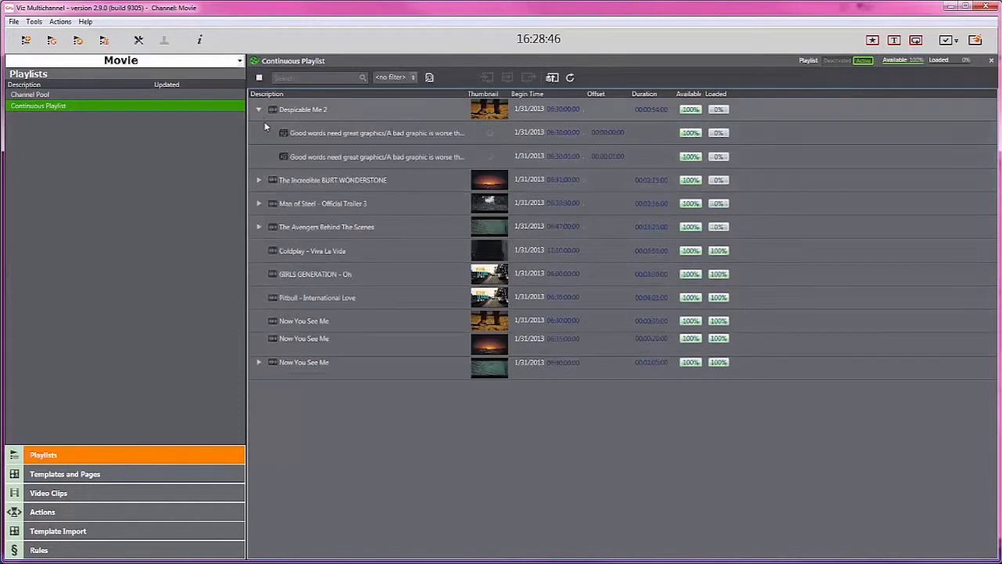
pyautogui.rightClick(360, 134)
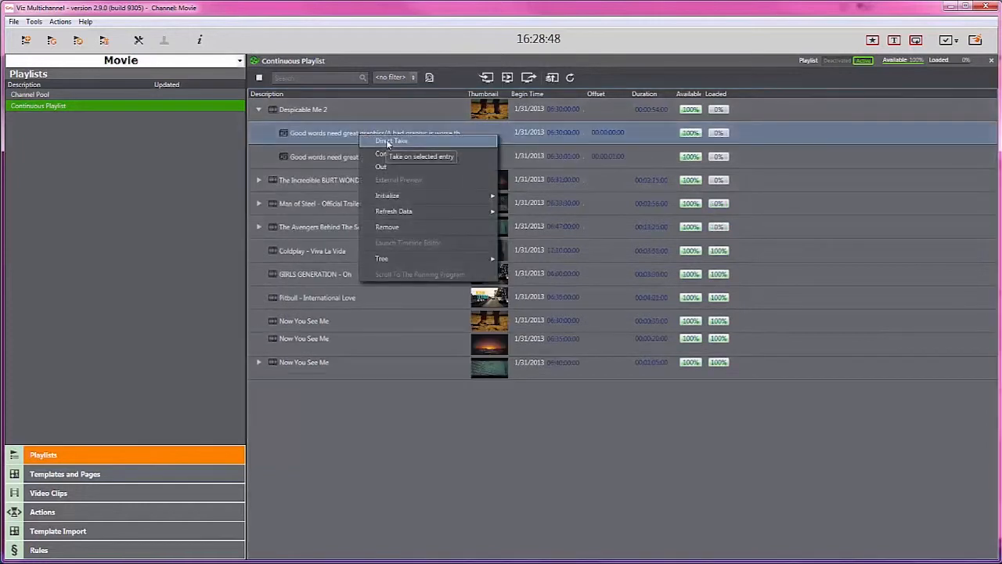
pyautogui.click(386, 140)
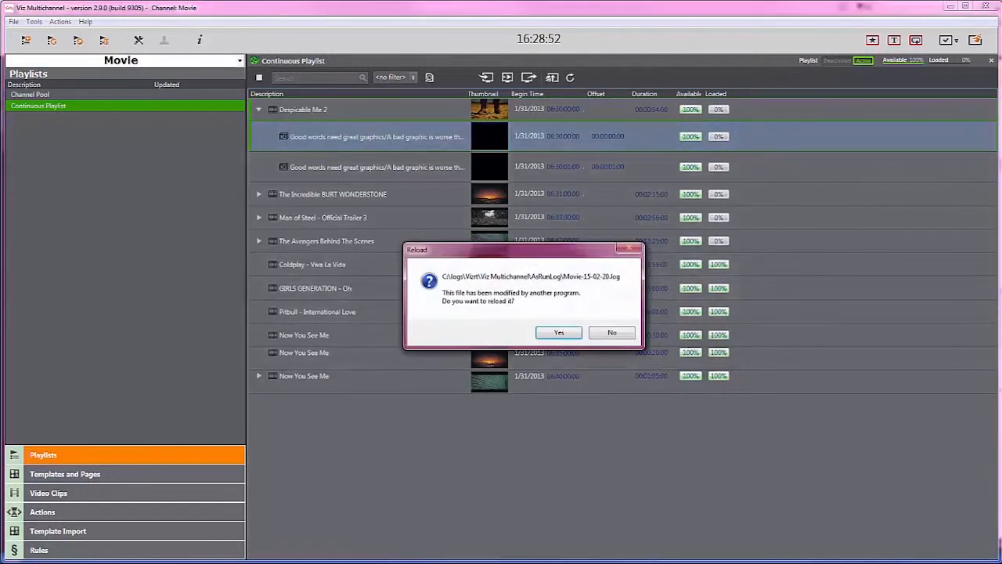
pyautogui.click(562, 333)
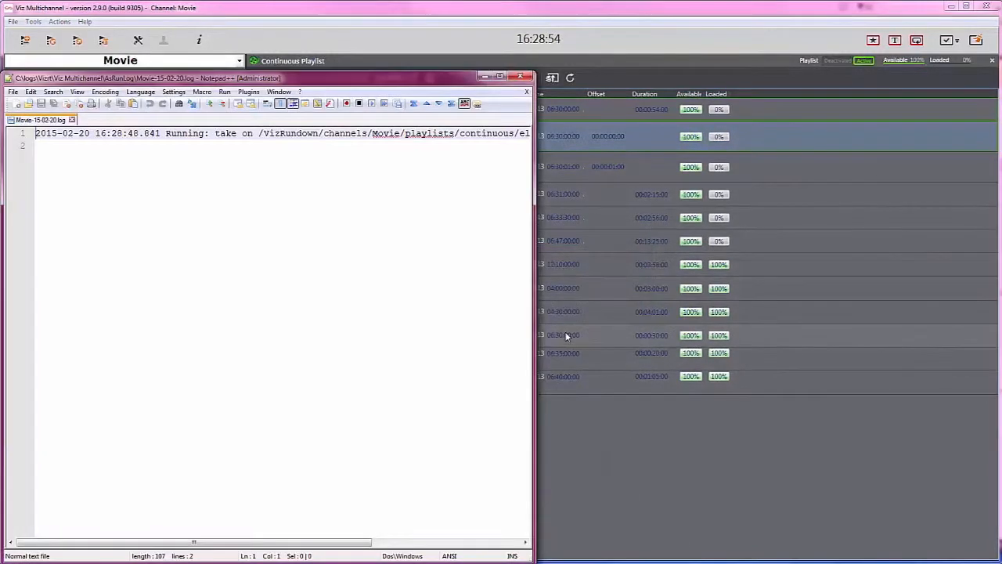
pyautogui.moveTo(534, 296); pyautogui.dragTo(694, 296)
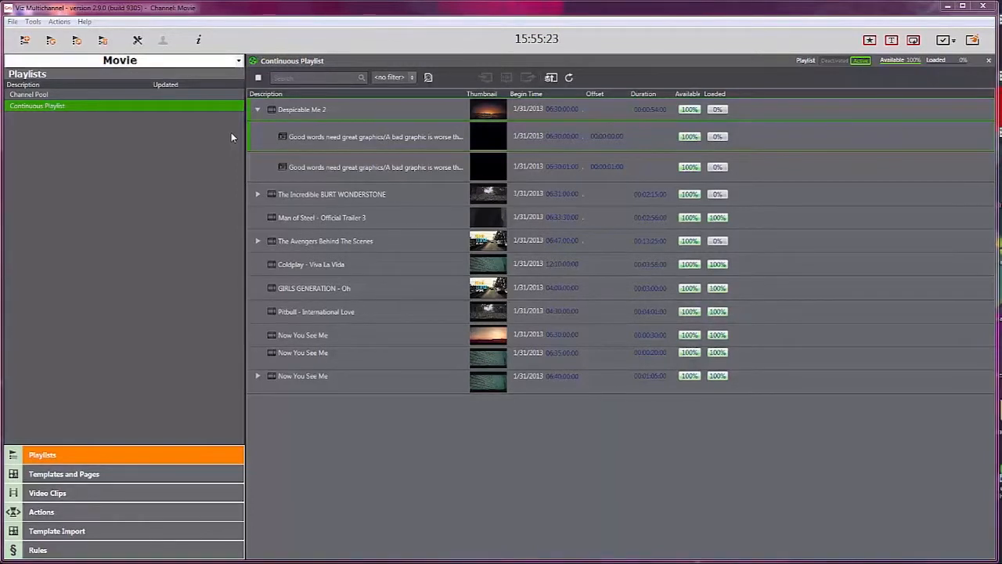
# Step: Reopen the As Run Log settings and replace the custom format with 'Video : $Video' using the Video attribute
pyautogui.click(137, 40)
pyautogui.click(637, 295)
pyautogui.press('BackSpace')
pyautogui.press('BackSpace')
pyautogui.press('BackSpace')
pyautogui.press('BackSpace')
pyautogui.press('BackSpace')
pyautogui.press('BackSpace')
pyautogui.press('BackSpace')
pyautogui.press('BackSpace')
pyautogui.press('BackSpace')
pyautogui.press('BackSpace')
pyautogui.press('BackSpace')
pyautogui.press('BackSpace')
pyautogui.press('BackSpace')
pyautogui.press('BackSpace')
pyautogui.press('BackSpace')
pyautogui.press('BackSpace')
pyautogui.press('BackSpace')
pyautogui.press('BackSpace')
pyautogui.press('BackSpace')
pyautogui.press('BackSpace')
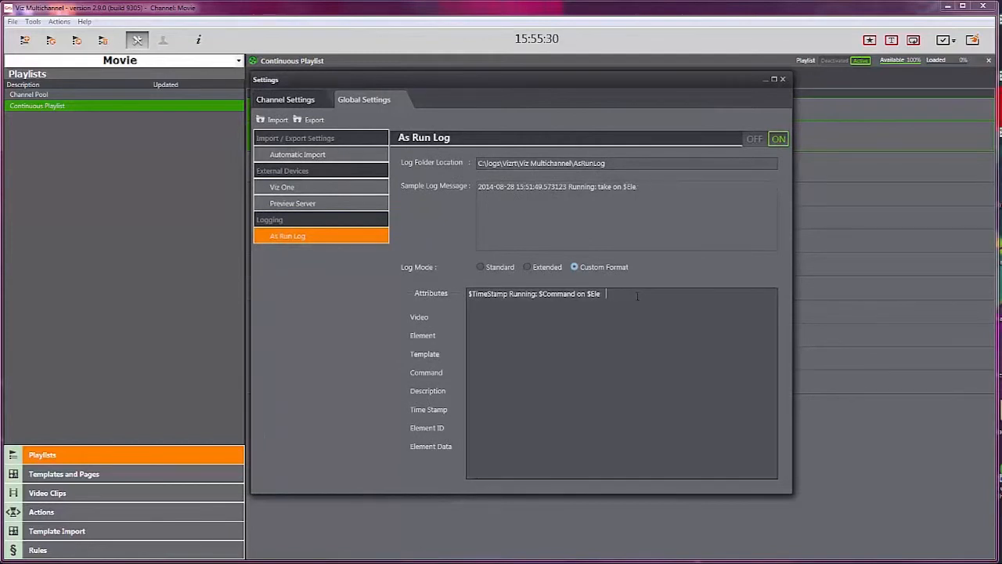
pyautogui.press('BackSpace')
pyautogui.press('BackSpace')
pyautogui.press('BackSpace')
pyautogui.press('BackSpace')
pyautogui.press('BackSpace')
pyautogui.press('BackSpace')
pyautogui.write('Video :')
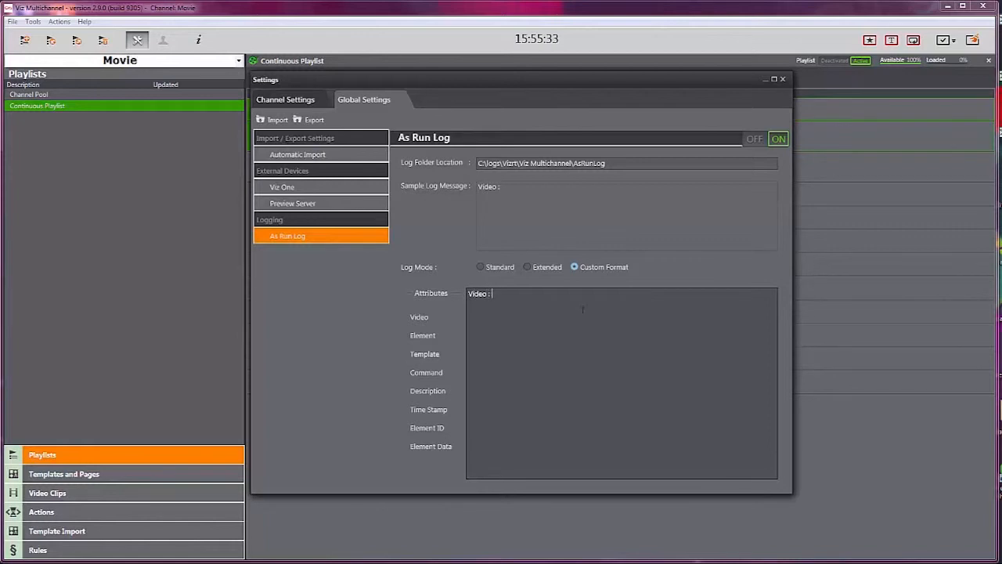
pyautogui.moveTo(430, 319); pyautogui.dragTo(514, 299)
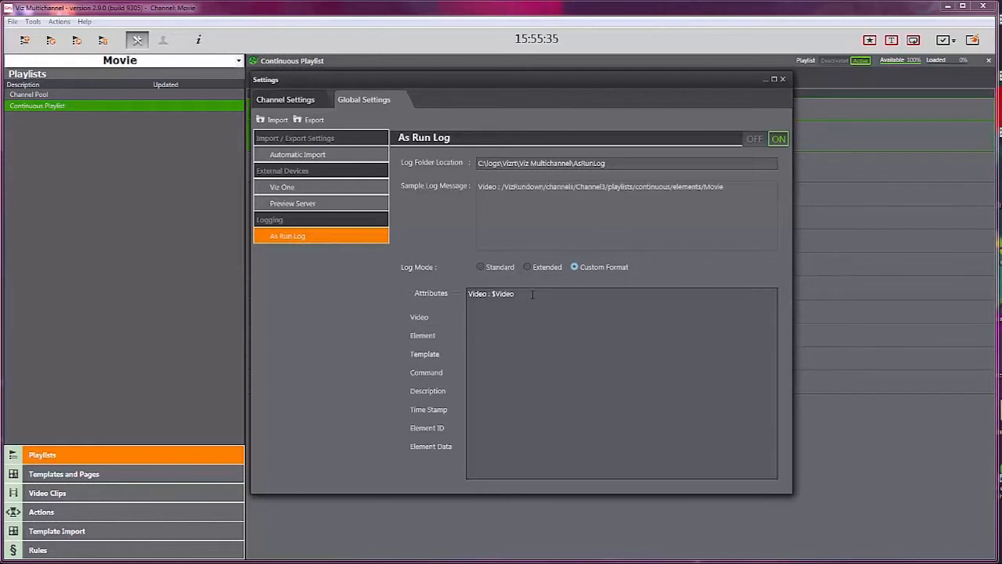
# Step: Add a new format line 'Description : $Description' using the Description attribute
pyautogui.press('Return')
pyautogui.write('Description :')
pyautogui.moveTo(428, 391); pyautogui.dragTo(525, 313)
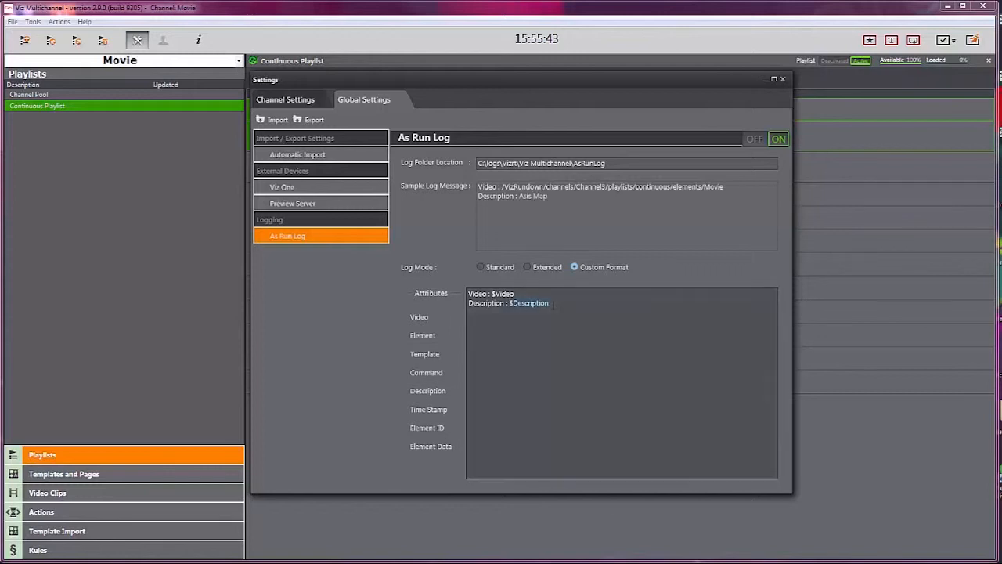
# Step: Add a new format line 'Element : $Element' using the Element attribute and close the Settings dialog
pyautogui.press('Return')
pyautogui.write('Element :')
pyautogui.moveTo(447, 335); pyautogui.dragTo(510, 318)
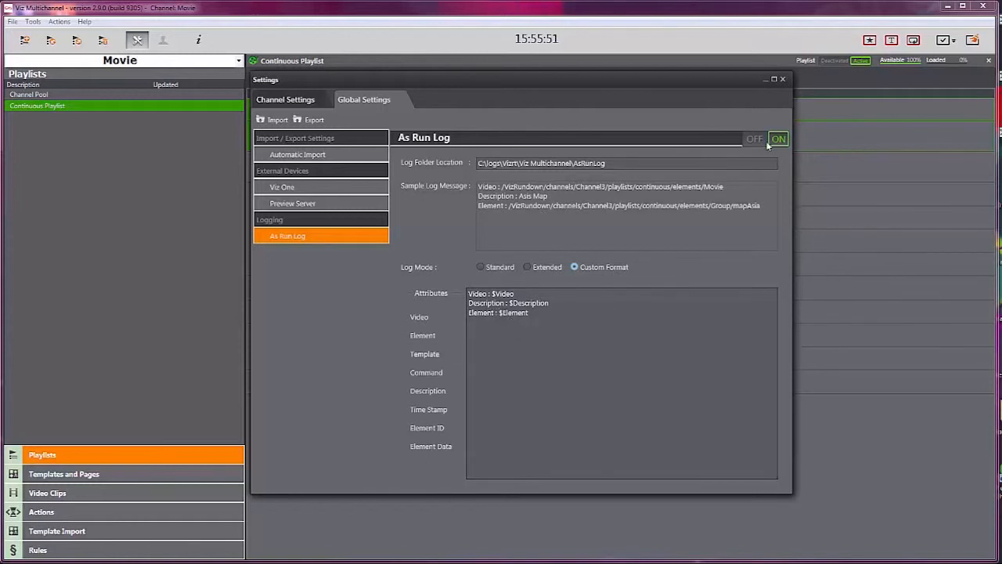
pyautogui.click(783, 80)
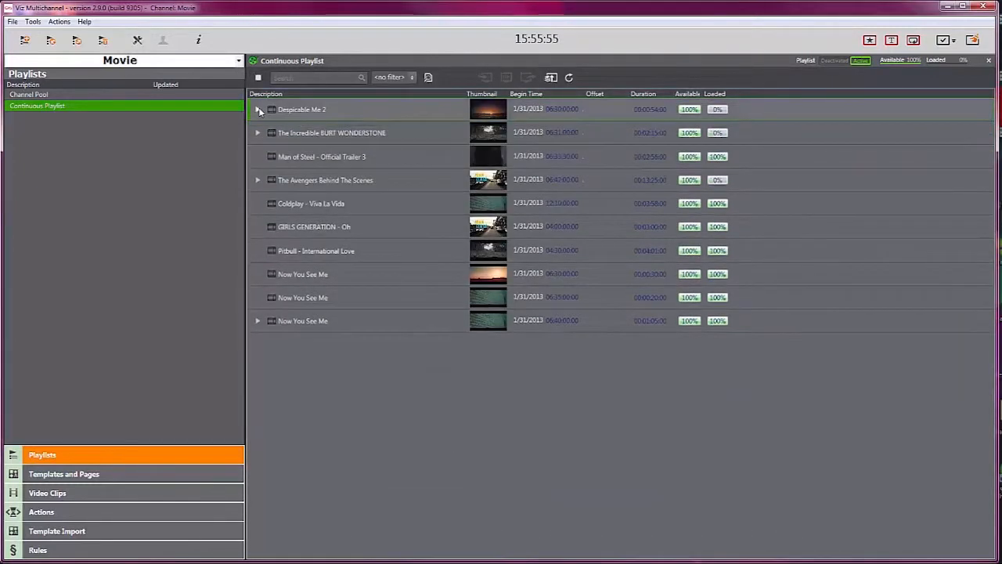
pyautogui.click(310, 139)
pyautogui.rightClick(312, 140)
pyautogui.click(330, 147)
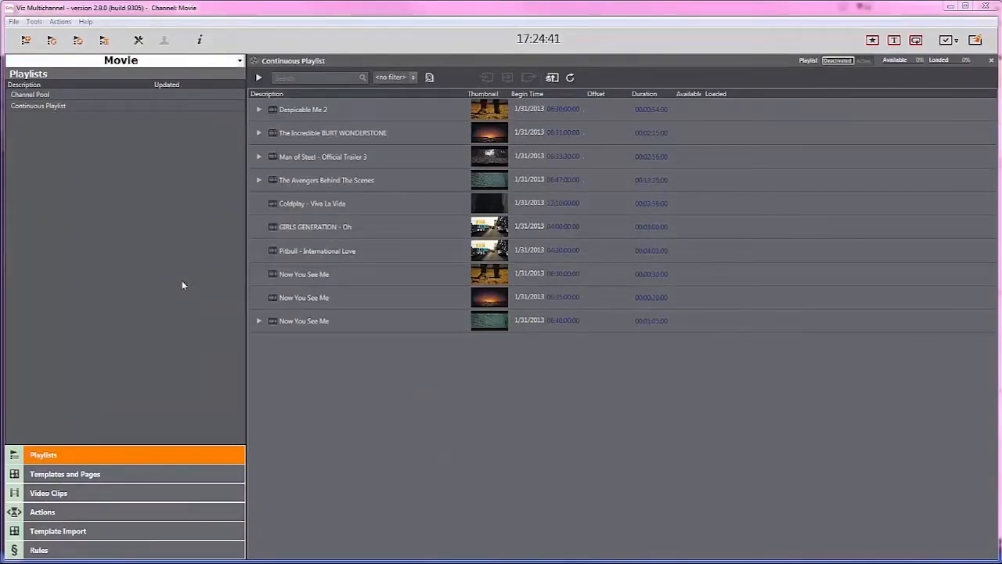
# Step: Review the channel's Mapping Settings for the secondary_page and secondary_timecode fields, then close Settings
pyautogui.click(139, 40)
pyautogui.click(298, 221)
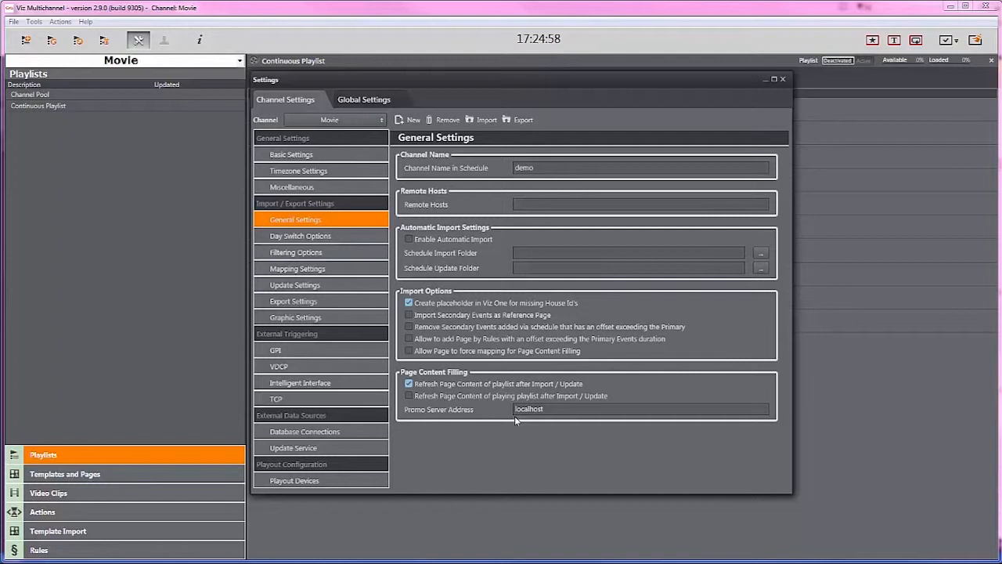
pyautogui.click(327, 270)
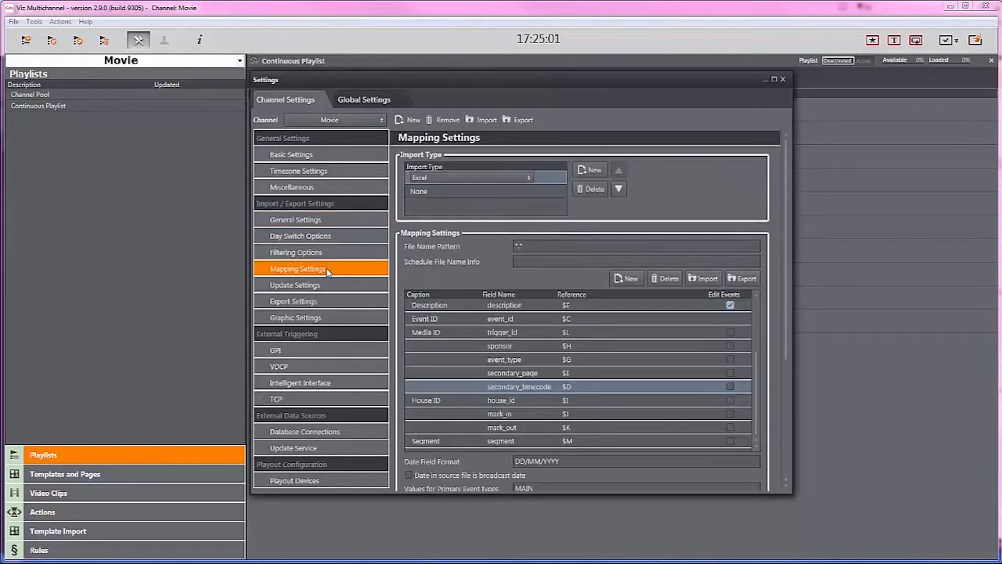
pyautogui.click(540, 374)
pyautogui.click(541, 386)
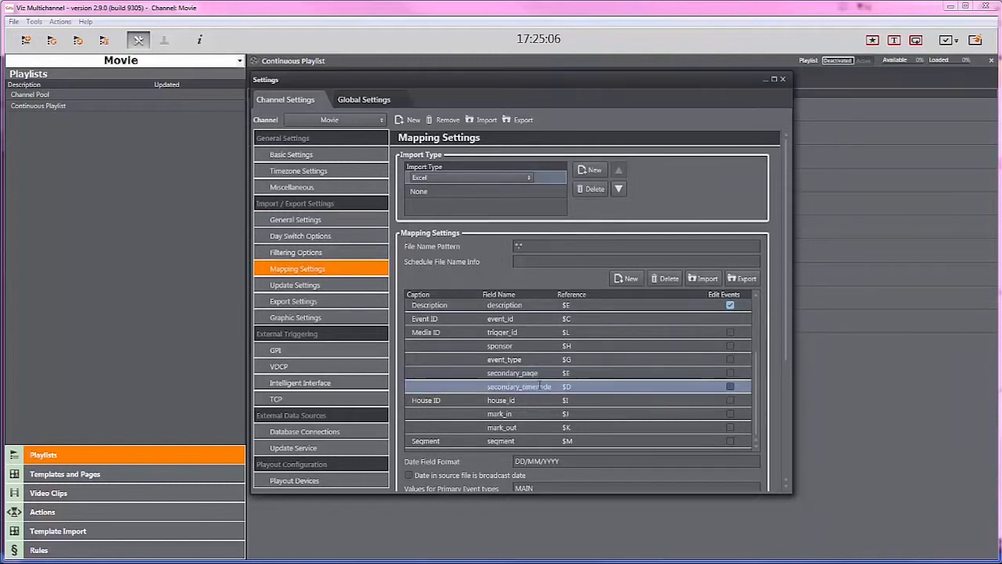
pyautogui.click(783, 79)
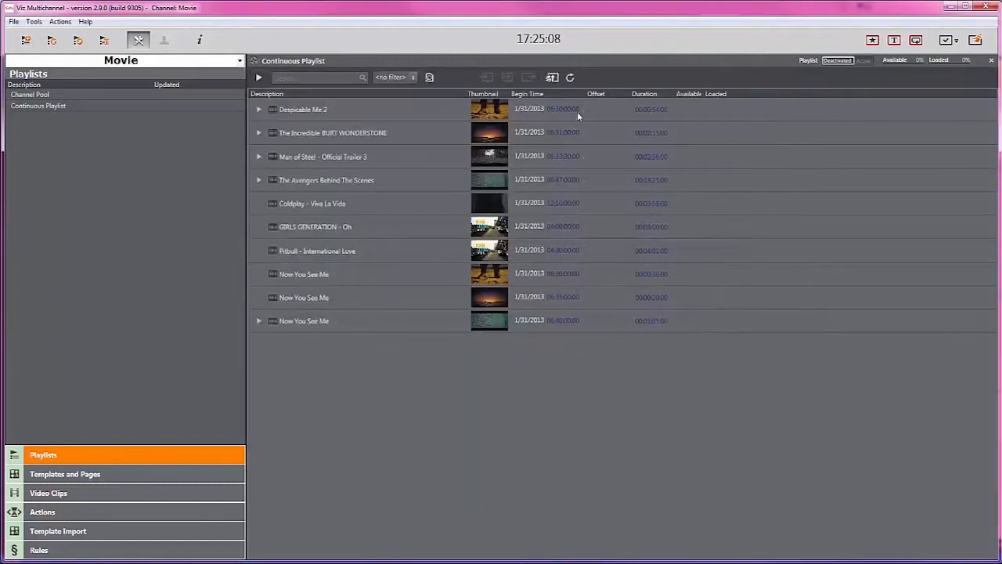
# Step: Expand Despicable Me 2, open its first secondary page in the Page Editor, and open attribute filling for field 2
pyautogui.click(259, 110)
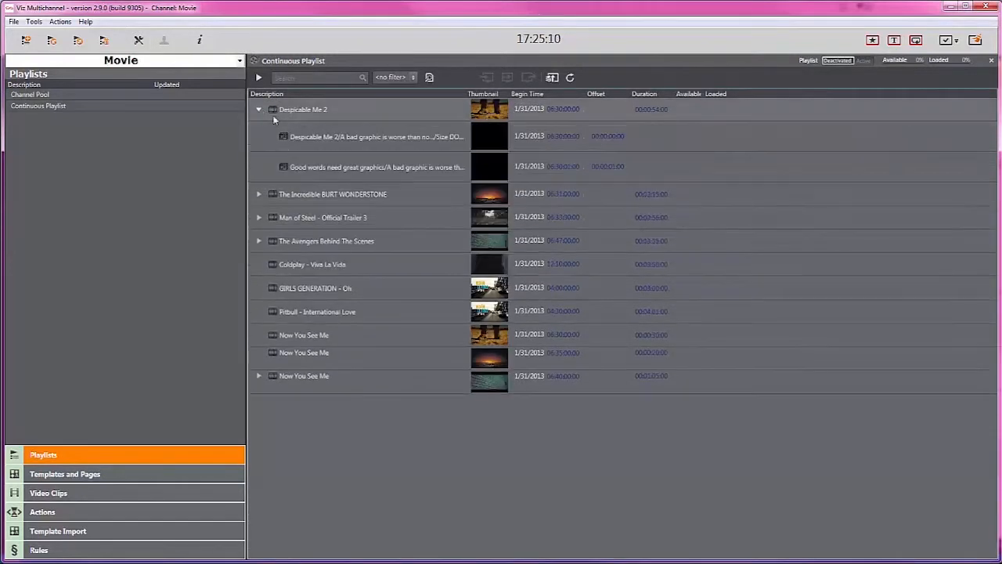
pyautogui.doubleClick(340, 140)
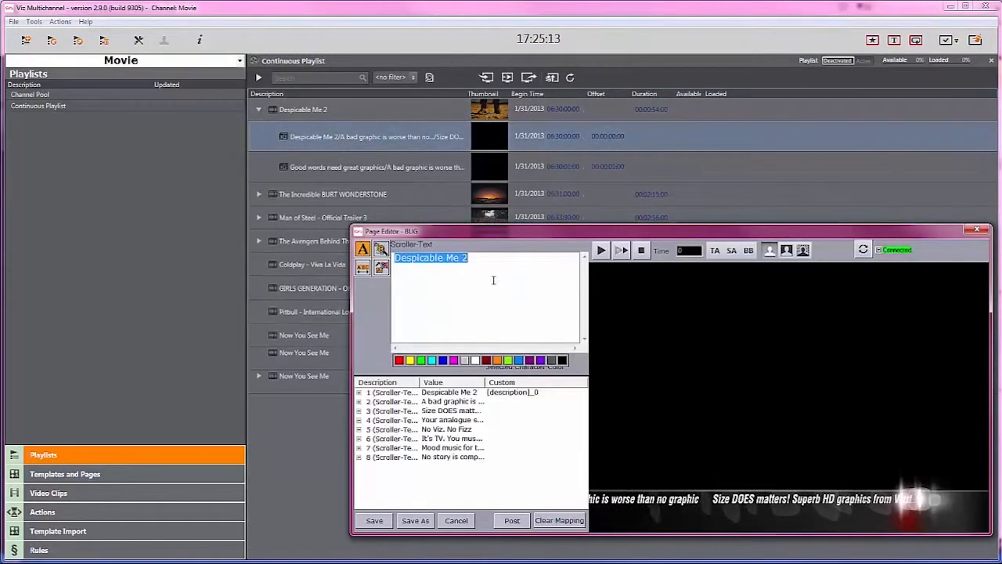
pyautogui.click(453, 404)
pyautogui.rightClick(452, 404)
pyautogui.click(486, 415)
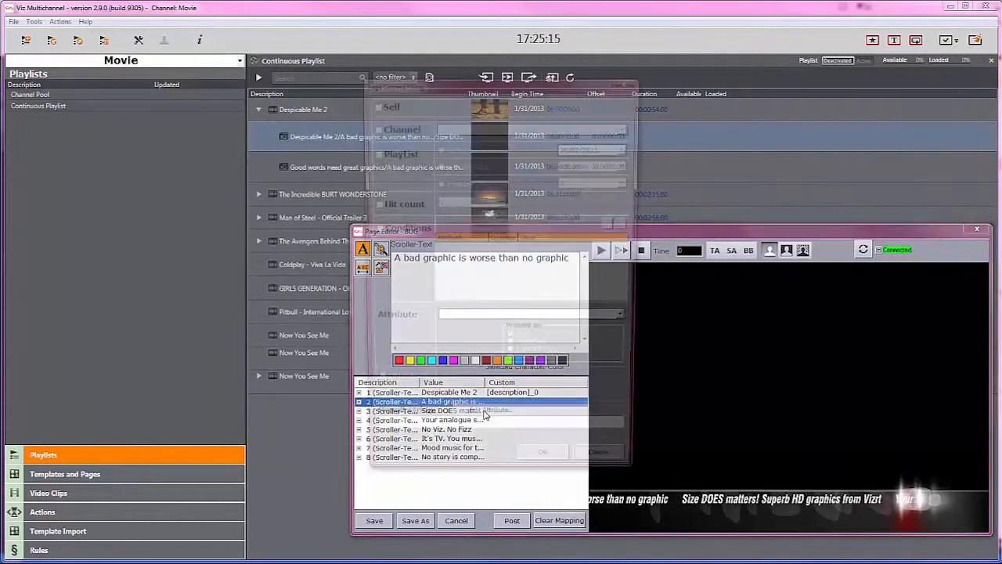
# Step: Fill field 2 from the Self element's secondary_page attribute, confirm, and save the page
pyautogui.click(373, 103)
pyautogui.click(474, 322)
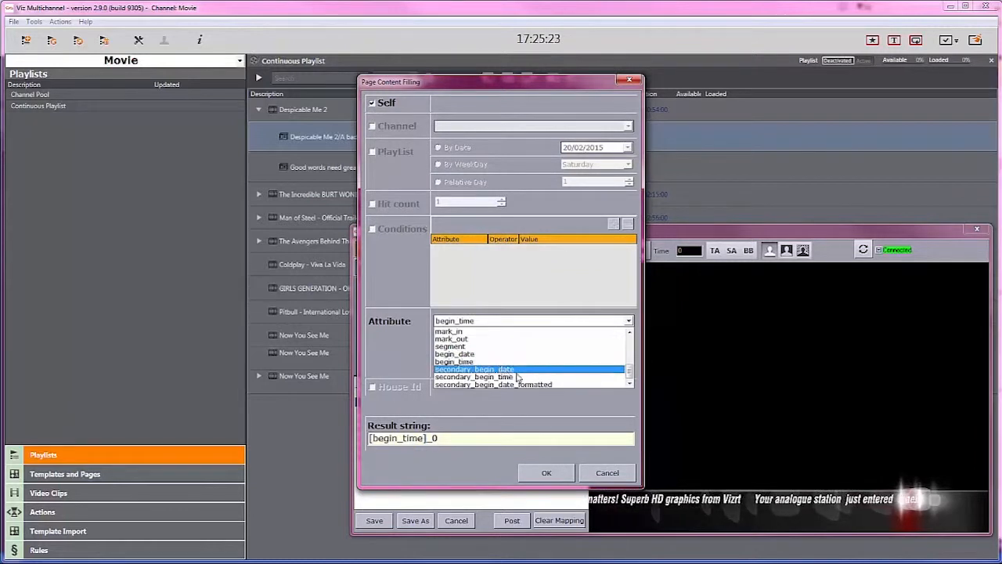
pyautogui.scroll(2, 630, 377)
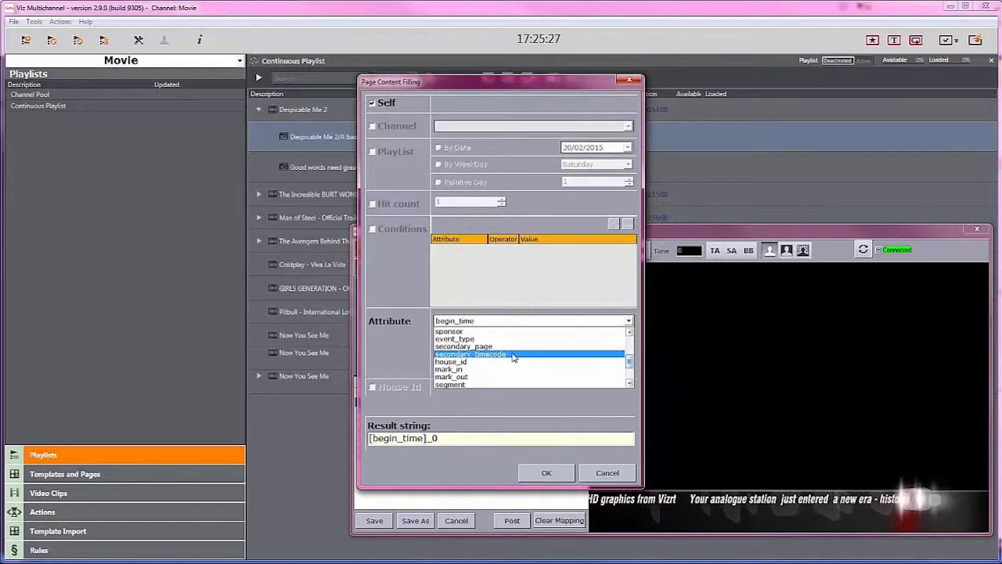
pyautogui.click(404, 344)
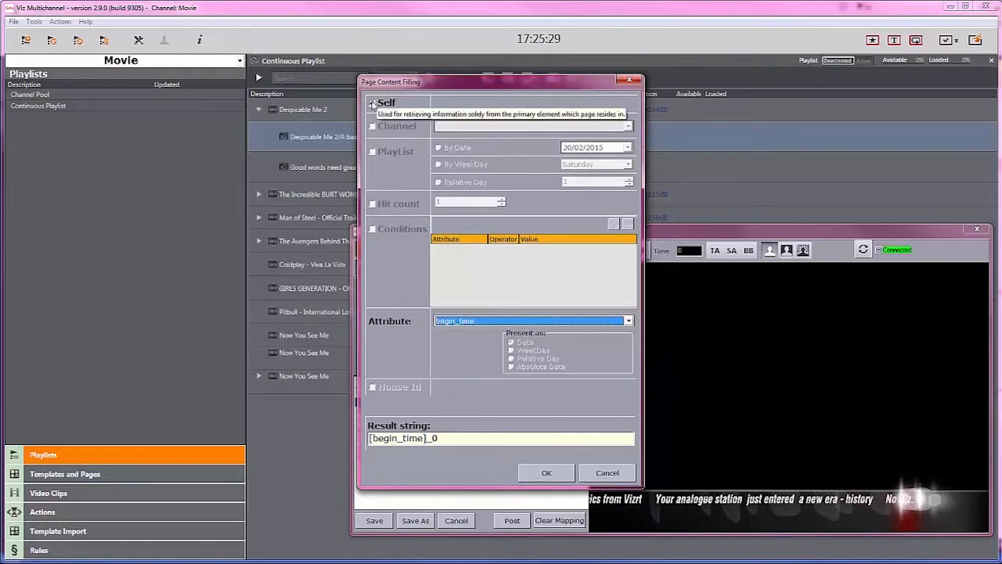
pyautogui.click(372, 104)
pyautogui.click(528, 322)
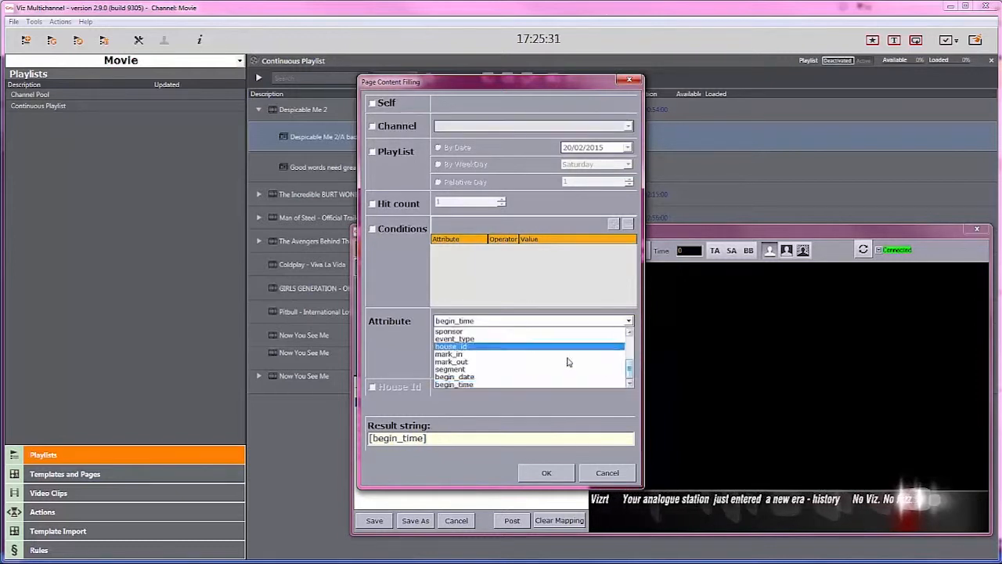
pyautogui.moveTo(631, 374)
pyautogui.mouseDown()
pyautogui.moveTo(631, 343)
pyautogui.moveTo(632, 371)
pyautogui.mouseUp()
pyautogui.click(377, 347)
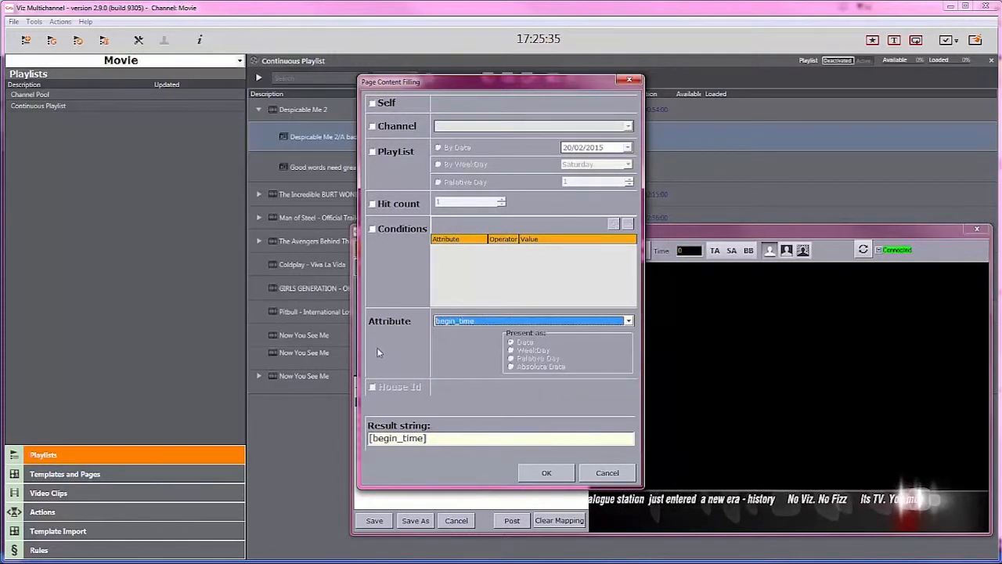
pyautogui.click(379, 109)
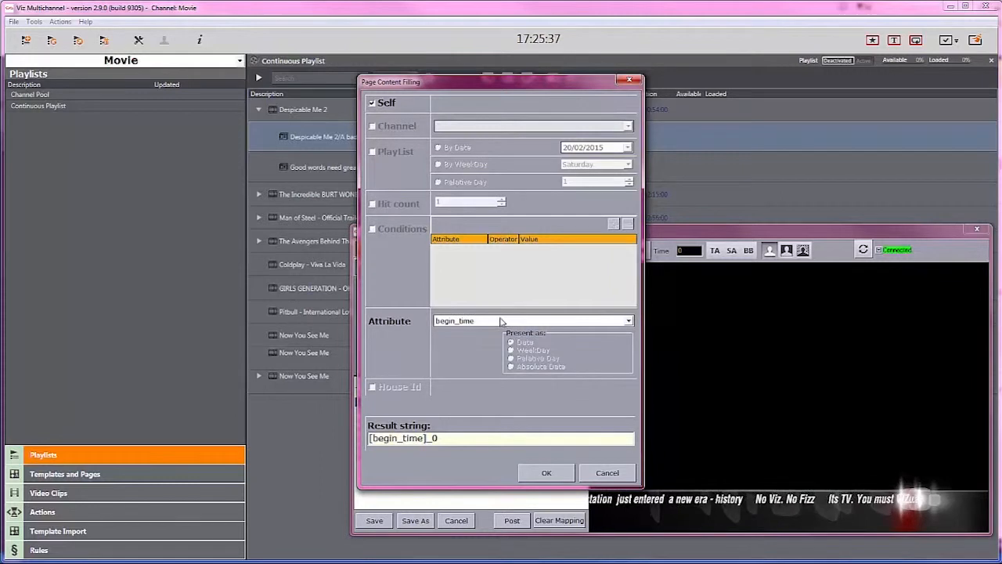
pyautogui.click(503, 323)
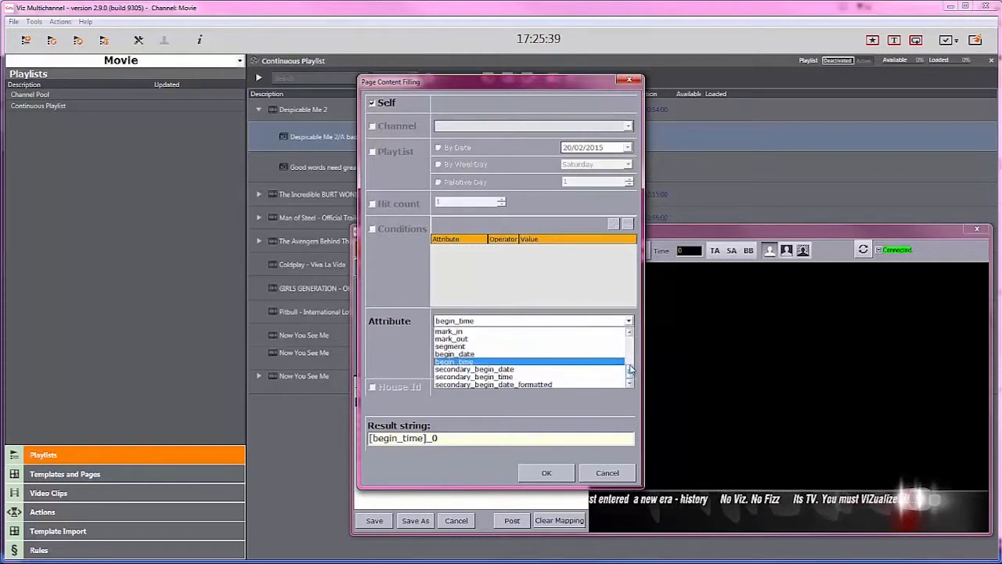
pyautogui.moveTo(631, 371); pyautogui.dragTo(632, 364)
pyautogui.click(470, 331)
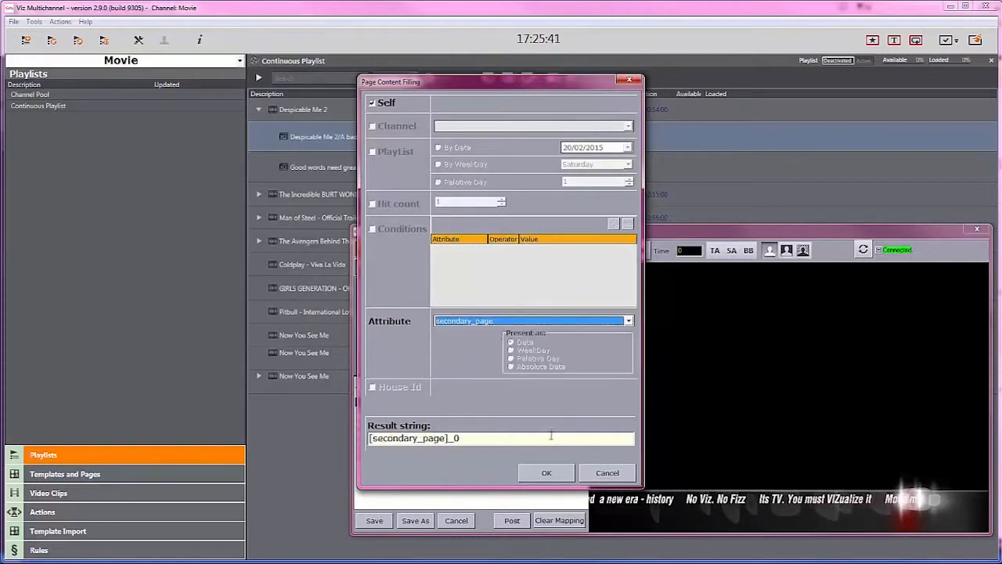
pyautogui.click(546, 475)
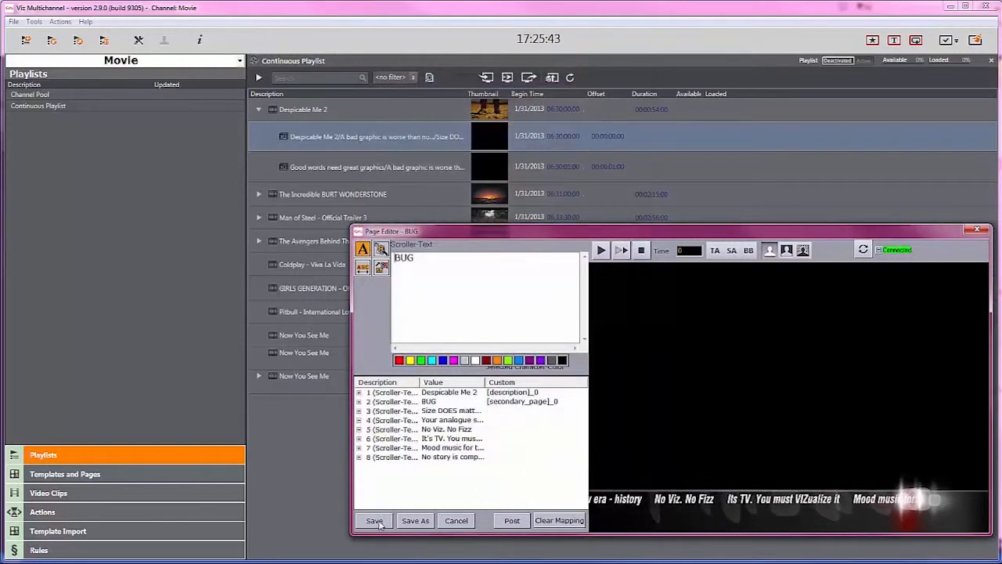
pyautogui.click(378, 523)
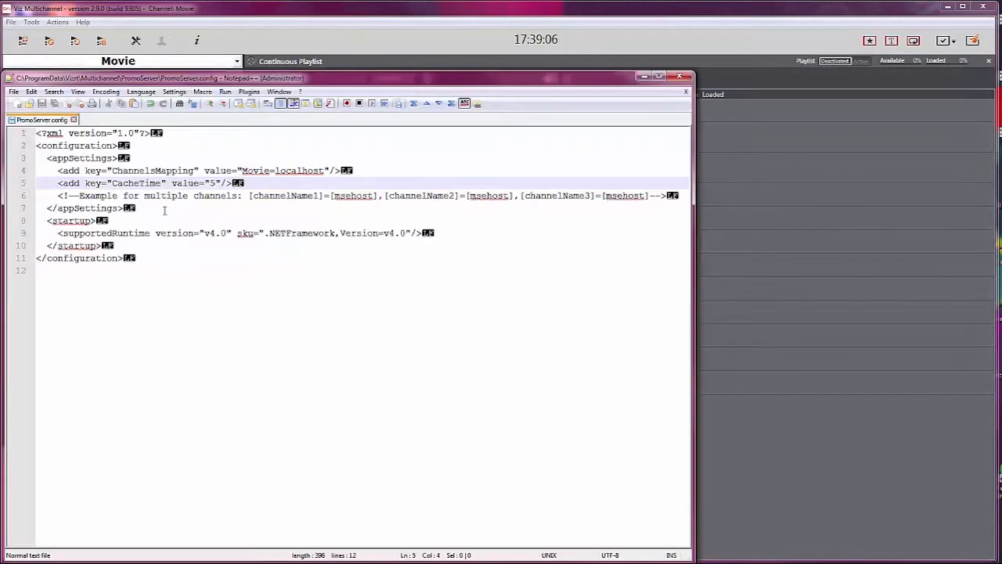
# Step: Set the CacheTime value to 20 in PromoServer.config and save the file
pyautogui.doubleClick(211, 183)
pyautogui.write('20')
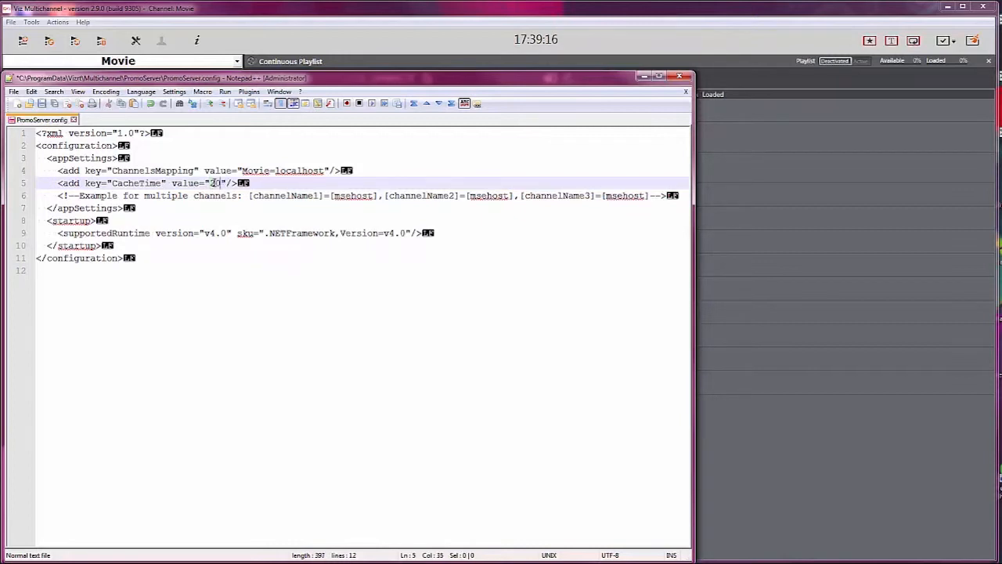
pyautogui.click(14, 92)
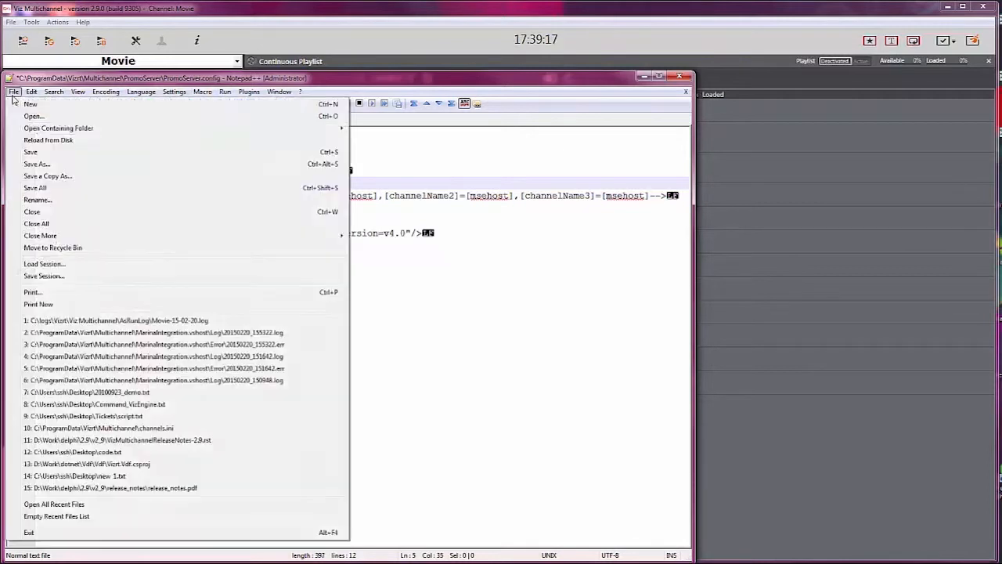
pyautogui.click(49, 152)
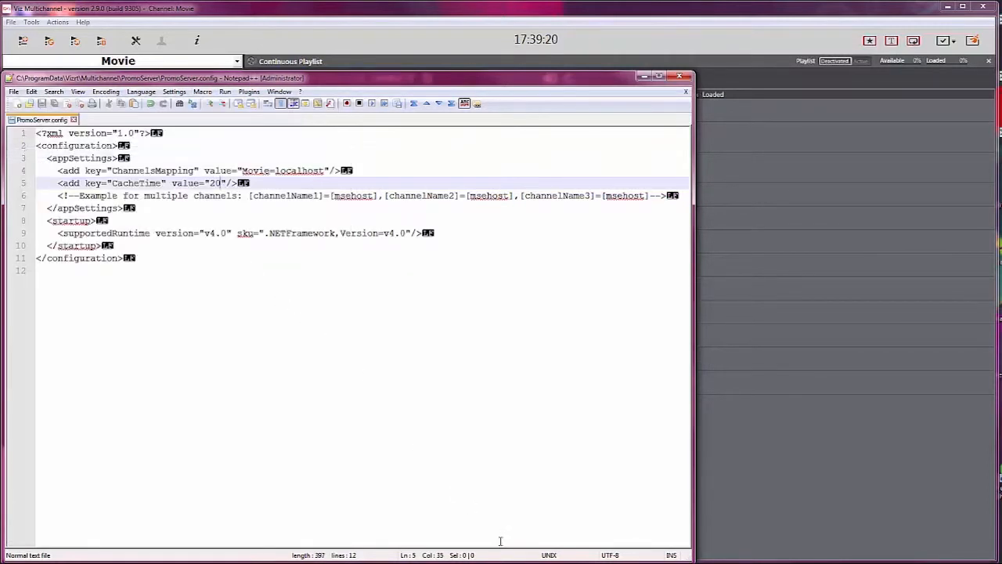
# Step: Switch to Services and restart the Vizrt Viz Multichannel Promo Server service
pyautogui.hotkey('alt', 'Tab')
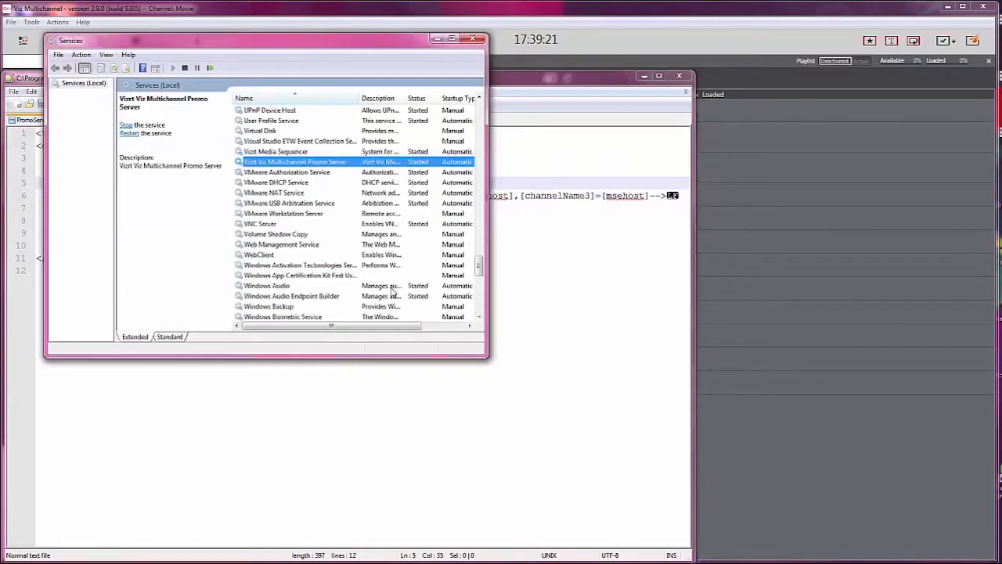
pyautogui.rightClick(294, 161)
pyautogui.click(319, 213)
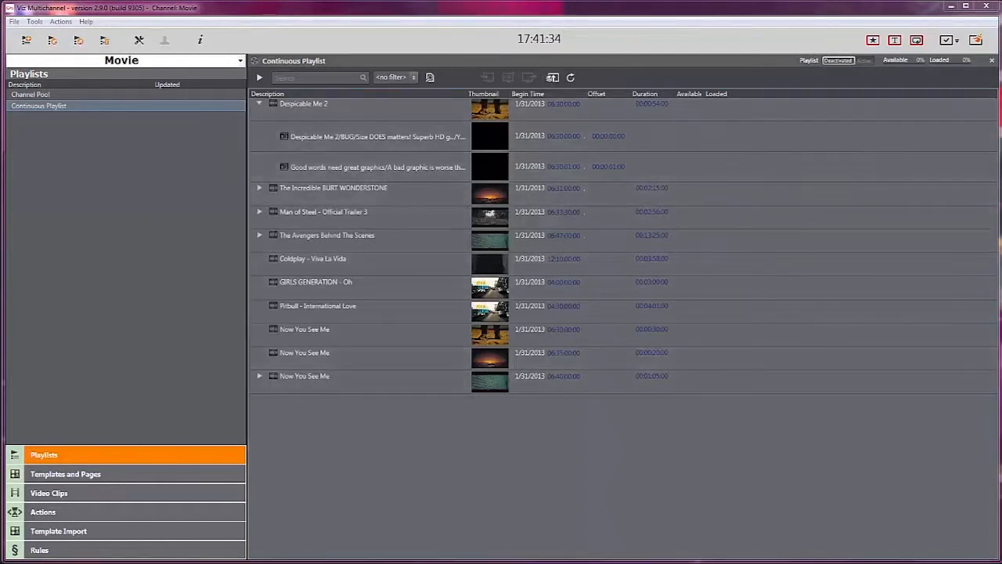
# Step: Rename the Despicable Me 2 playlist event to test
pyautogui.click(321, 105)
pyautogui.click(338, 107)
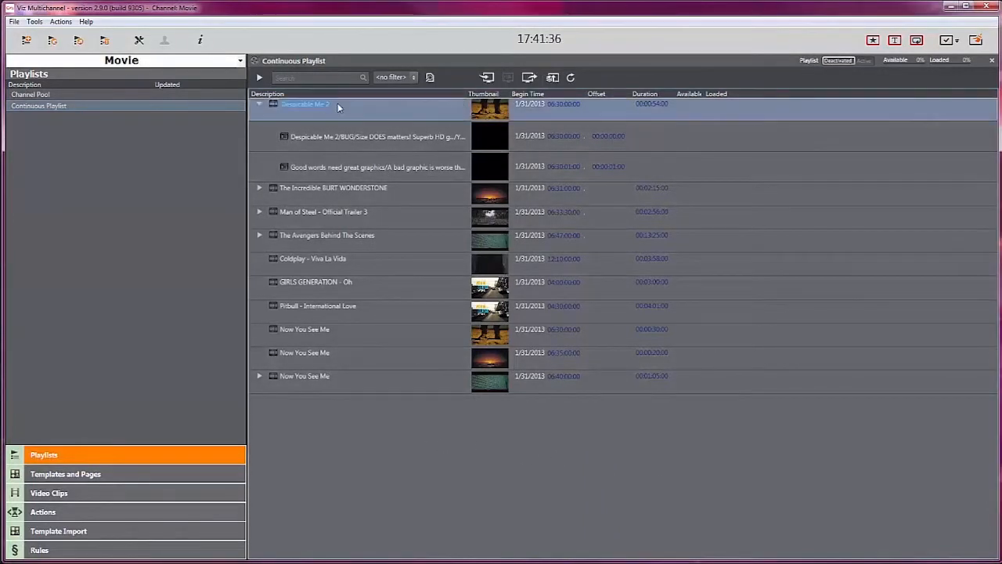
pyautogui.write('test')
pyautogui.press('Return')
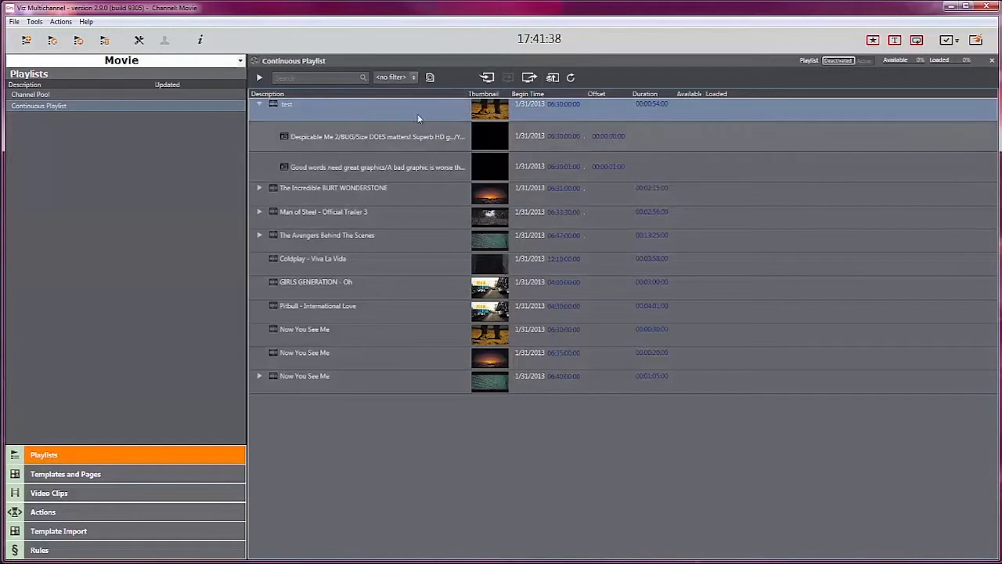
# Step: Refresh the playlist, open the Promo Server-updated secondary page of the test event in the Page Editor, and save it
pyautogui.click(571, 79)
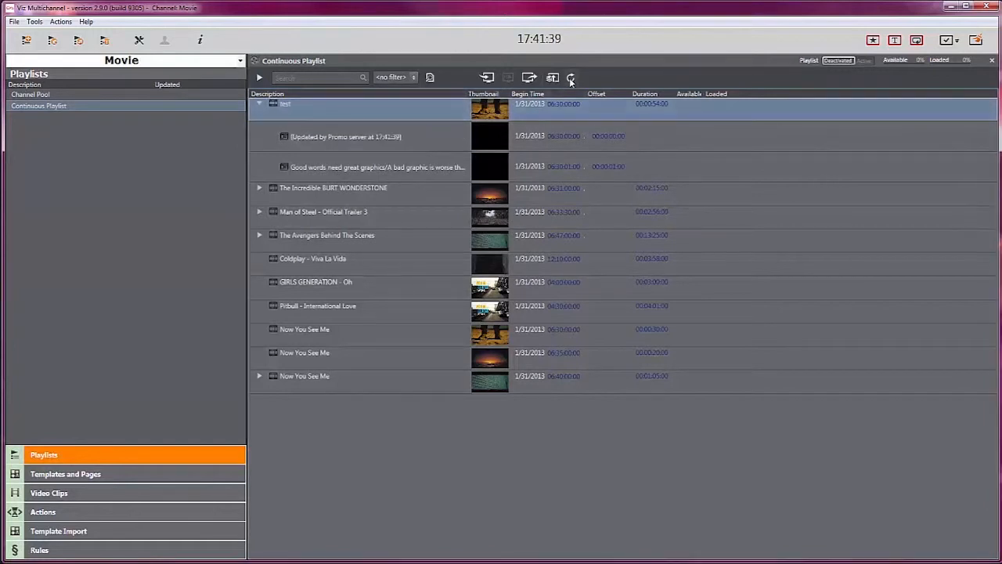
pyautogui.click(368, 144)
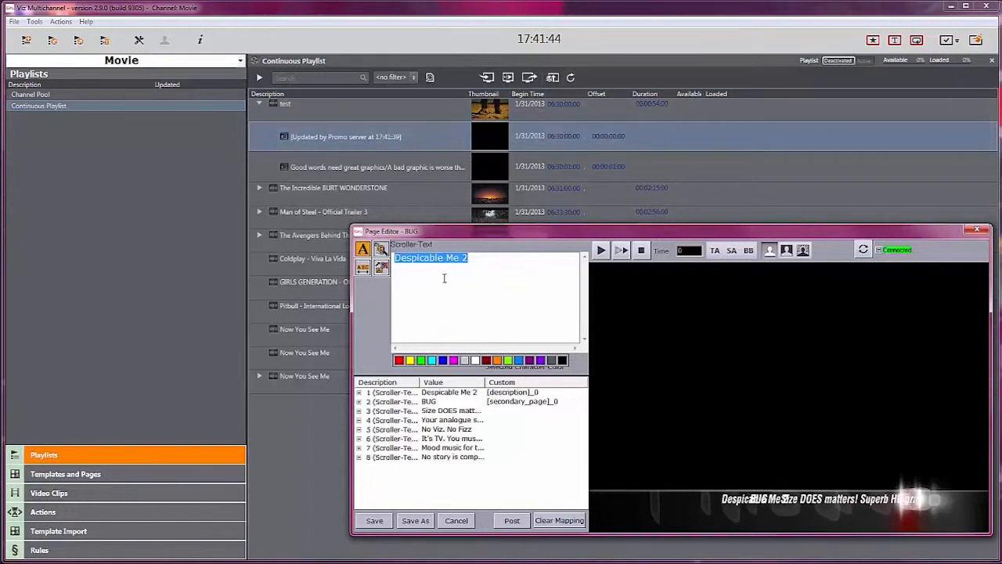
pyautogui.click(375, 520)
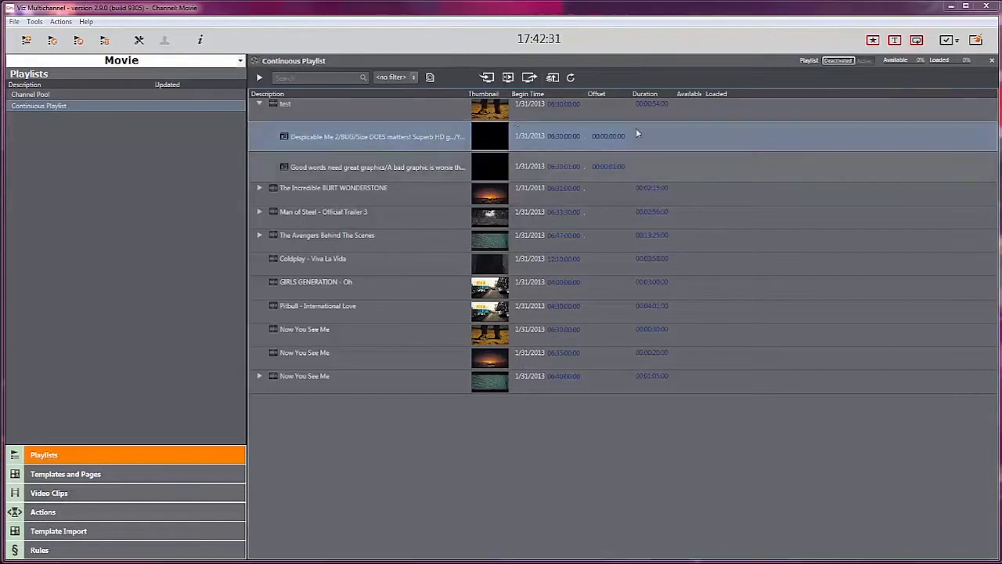
# Step: Refresh the playlist again and open the test event's updated secondary page
pyautogui.click(571, 78)
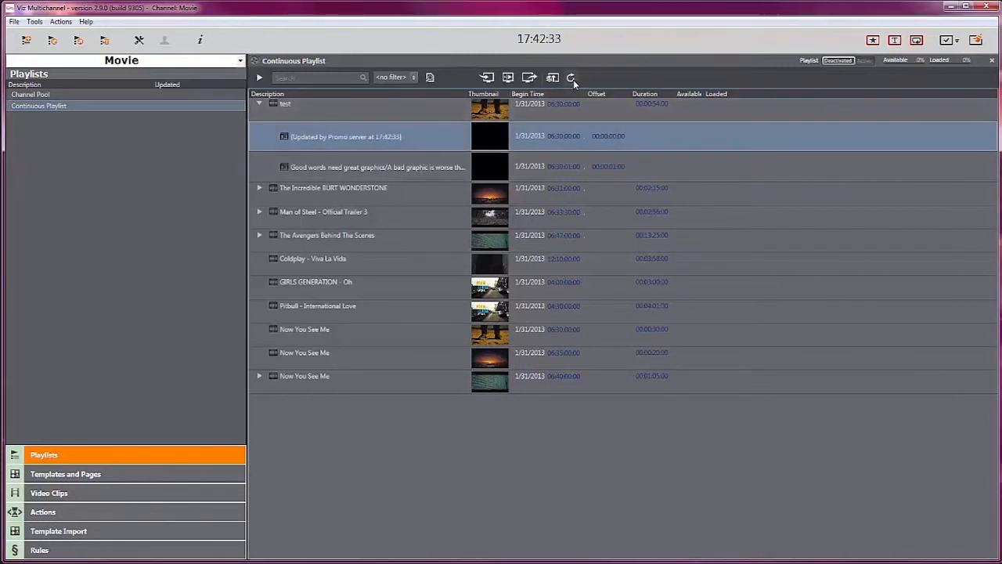
pyautogui.doubleClick(376, 145)
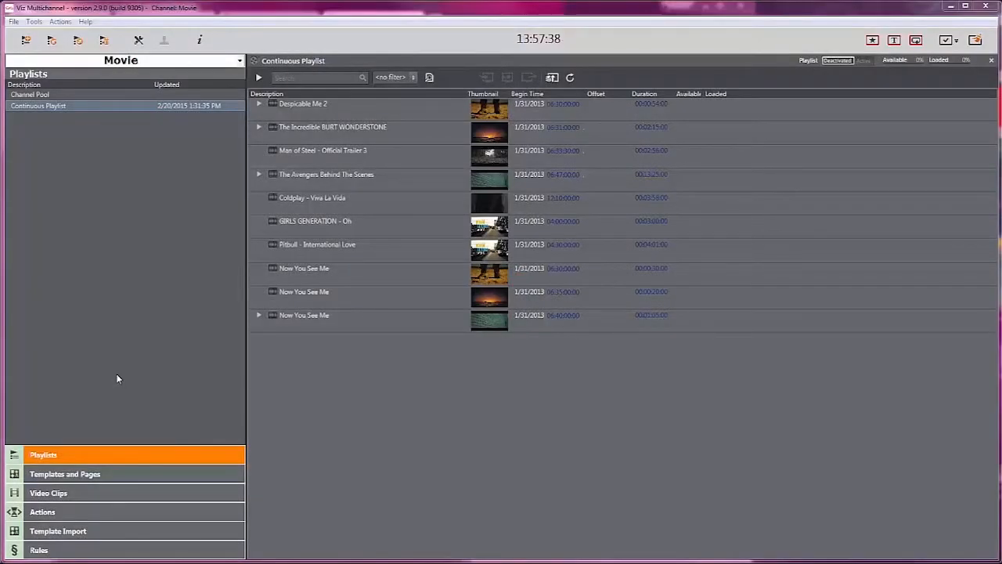
# Step: Generate ON/OFF actions for the ticker_system_Main action in the Actions list
pyautogui.click(84, 511)
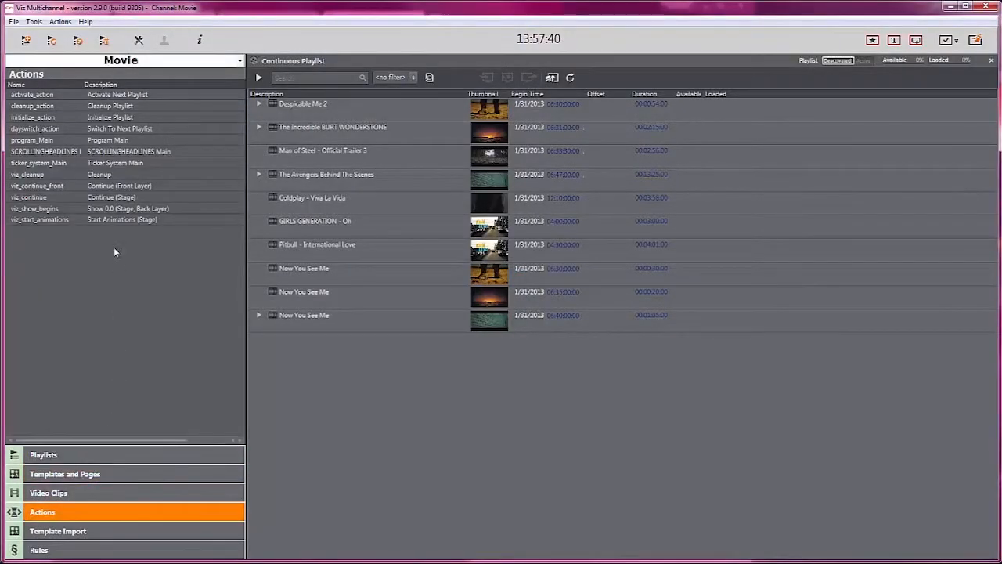
pyautogui.rightClick(124, 167)
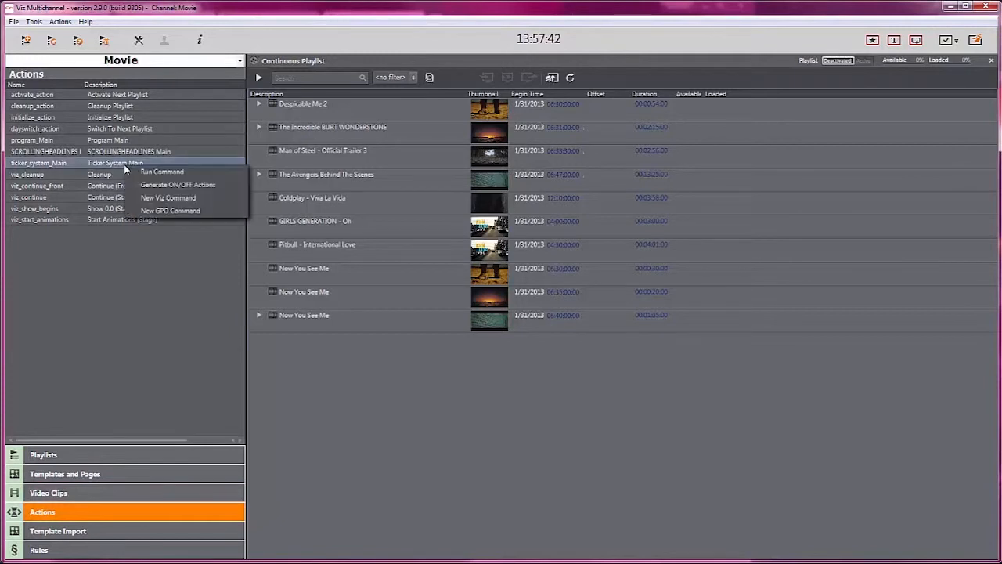
pyautogui.click(231, 184)
pyautogui.click(183, 177)
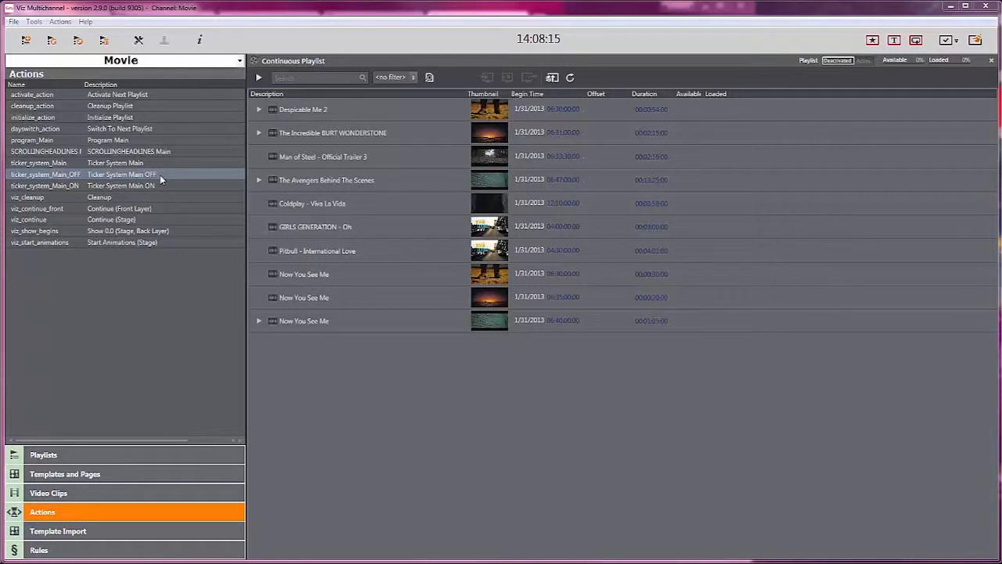
# Step: Open the BUG page in the Page Editor, clear its mapping, and save it
pyautogui.click(108, 474)
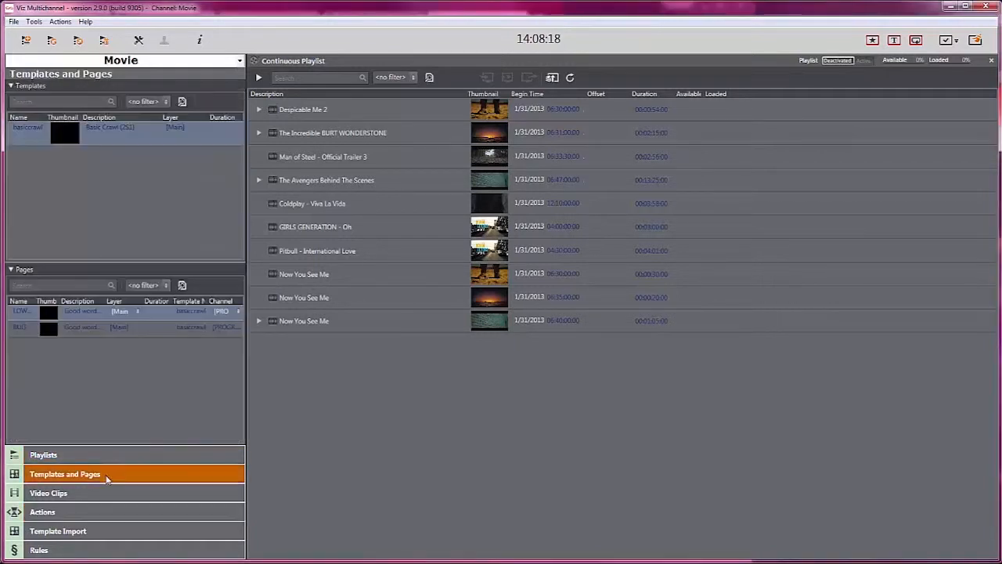
pyautogui.click(141, 332)
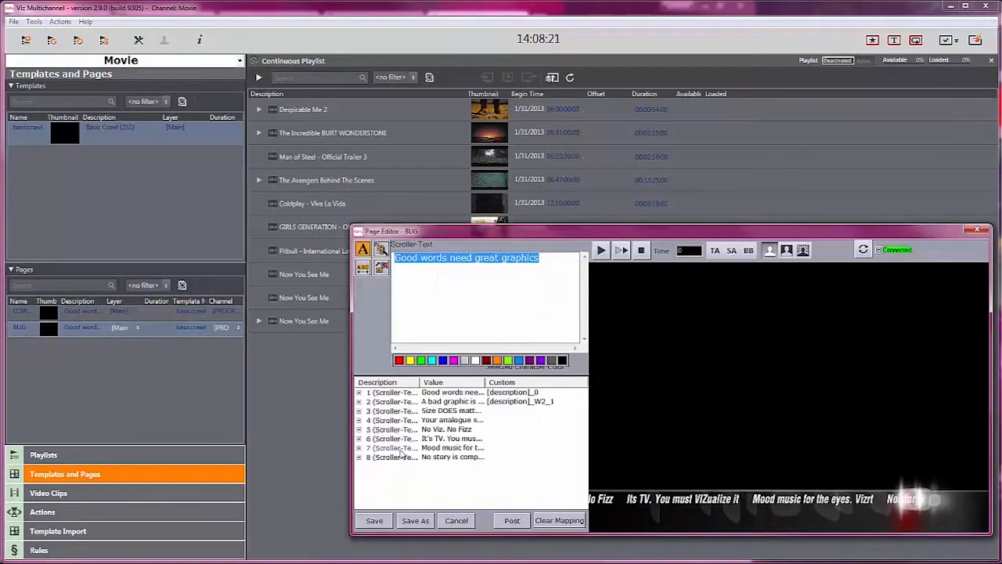
pyautogui.click(555, 521)
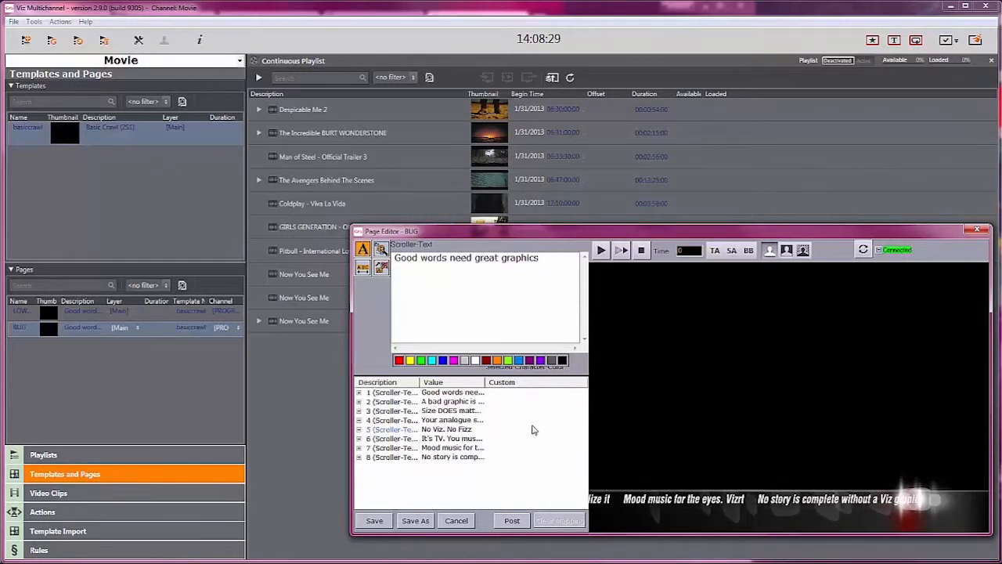
pyautogui.click(375, 520)
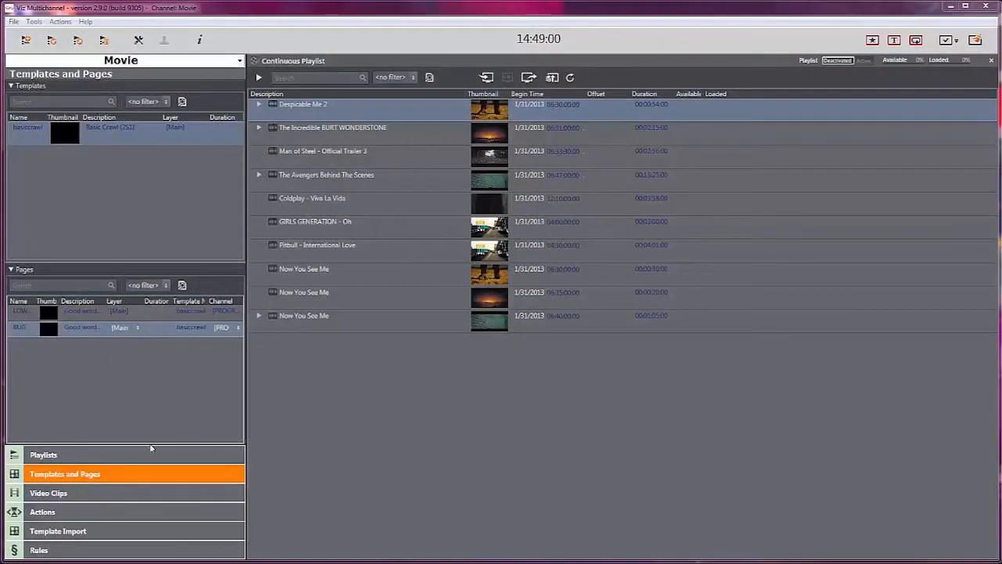
# Step: Set the Misc rule to take the Continue (Stage) action
pyautogui.click(130, 549)
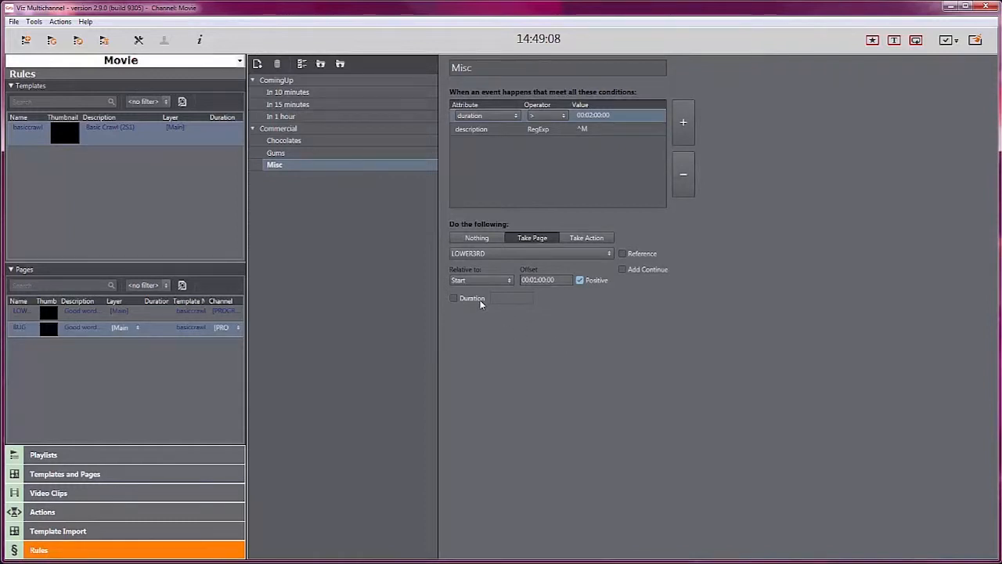
pyautogui.click(586, 238)
pyautogui.click(562, 253)
pyautogui.click(537, 264)
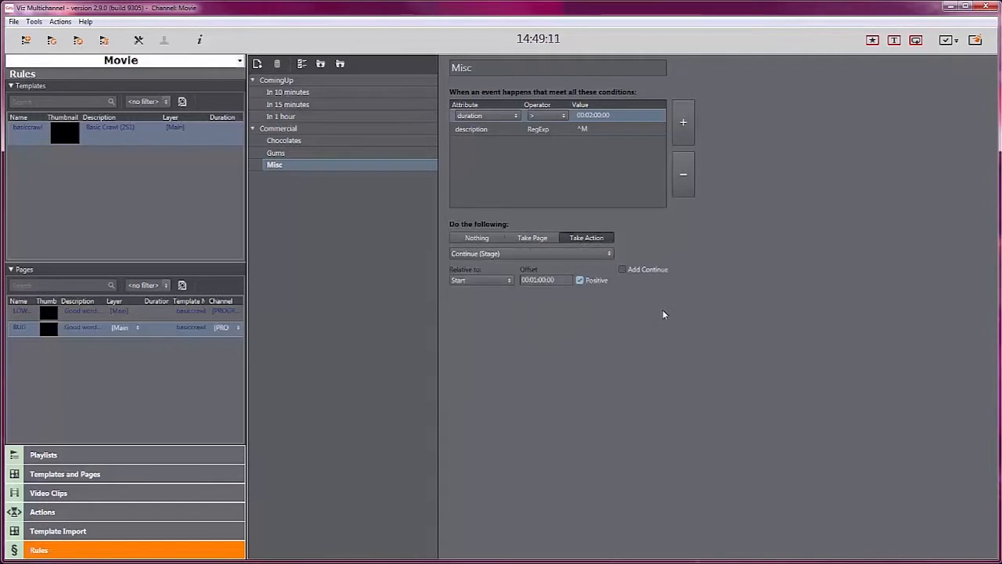
# Step: Switch the Misc rule to take the BUG page and enable its Duration option
pyautogui.click(539, 238)
pyautogui.click(530, 253)
pyautogui.click(492, 280)
pyautogui.click(454, 299)
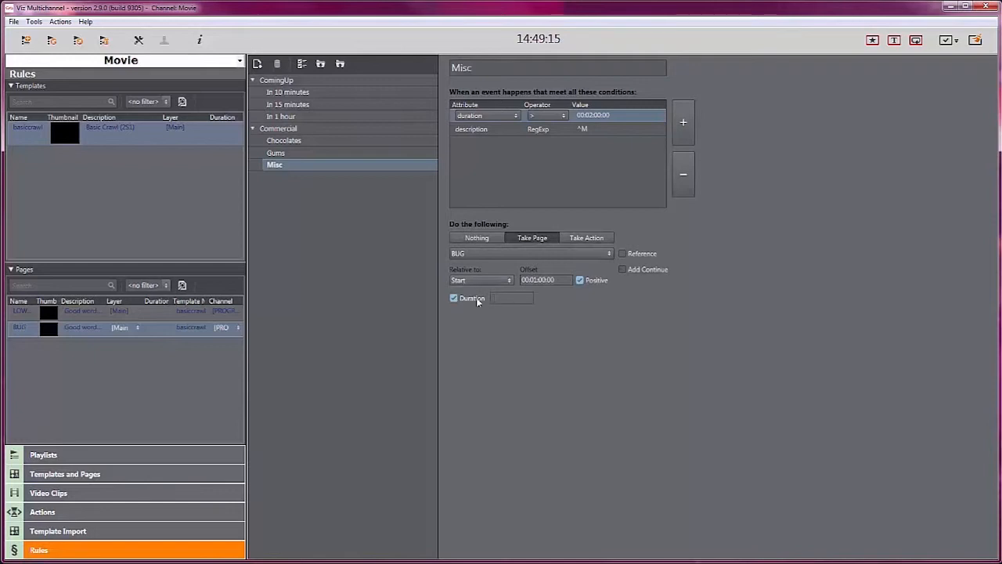
pyautogui.click(508, 298)
# Step: Run a full update of the Continuous Playlist from demo_30052011.xls and expand Man of Steel - Official Trailer 3
pyautogui.click(173, 456)
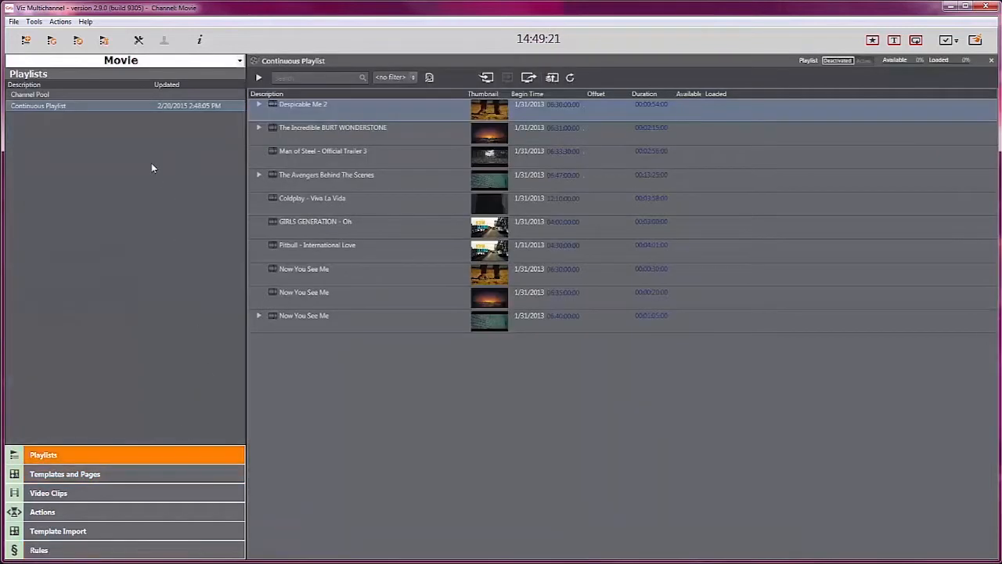
pyautogui.rightClick(132, 104)
pyautogui.moveTo(196, 111)
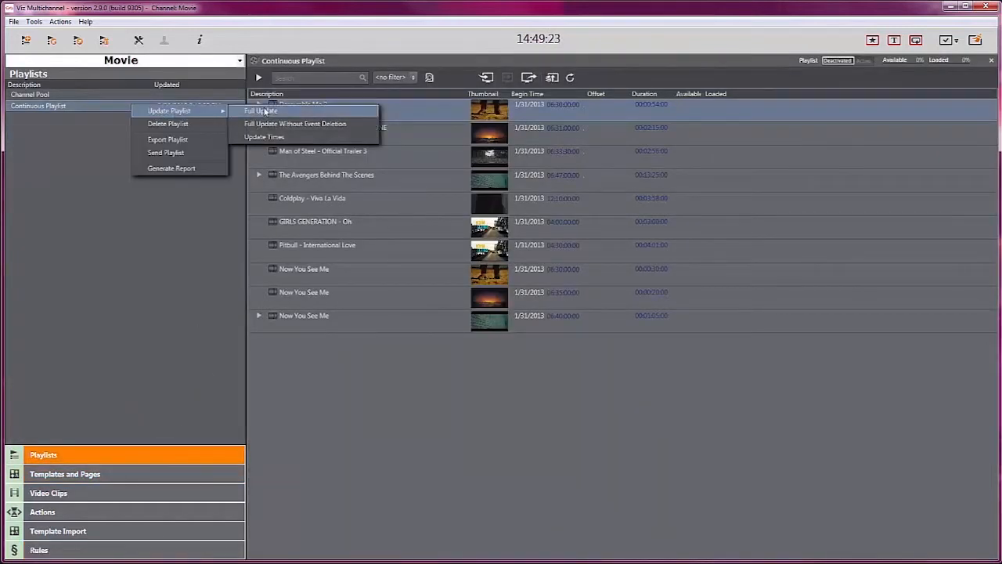
pyautogui.click(266, 112)
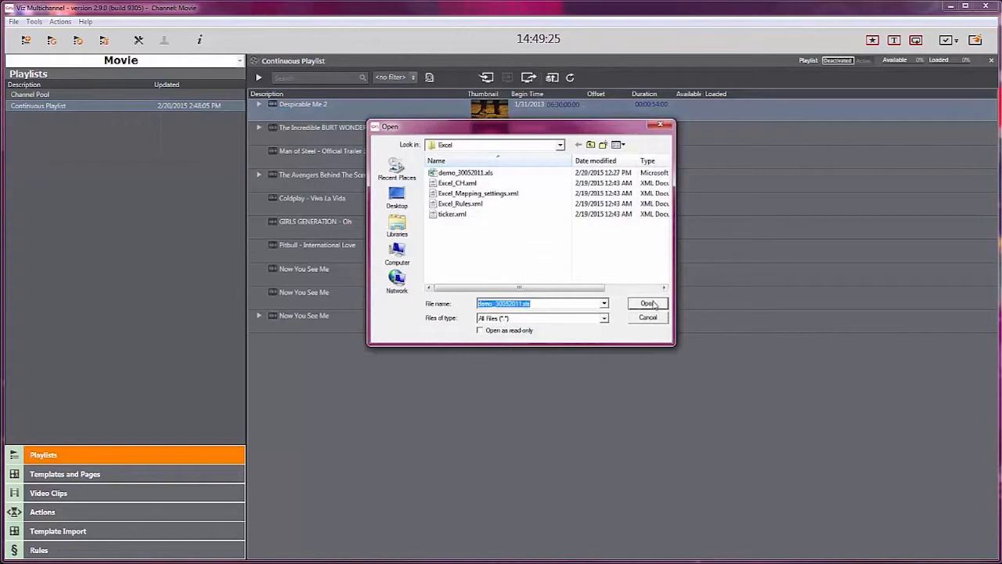
pyautogui.click(647, 304)
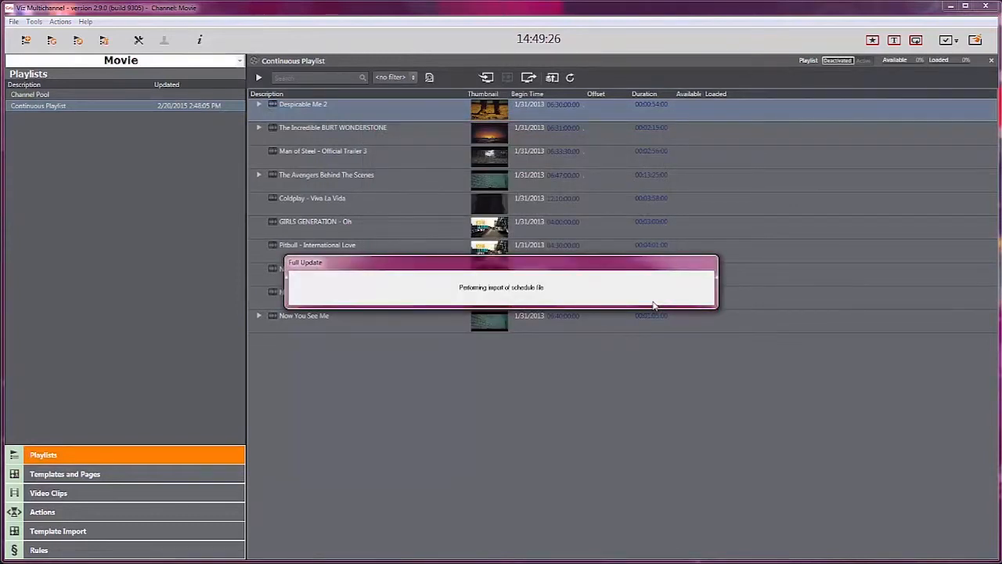
pyautogui.click(258, 151)
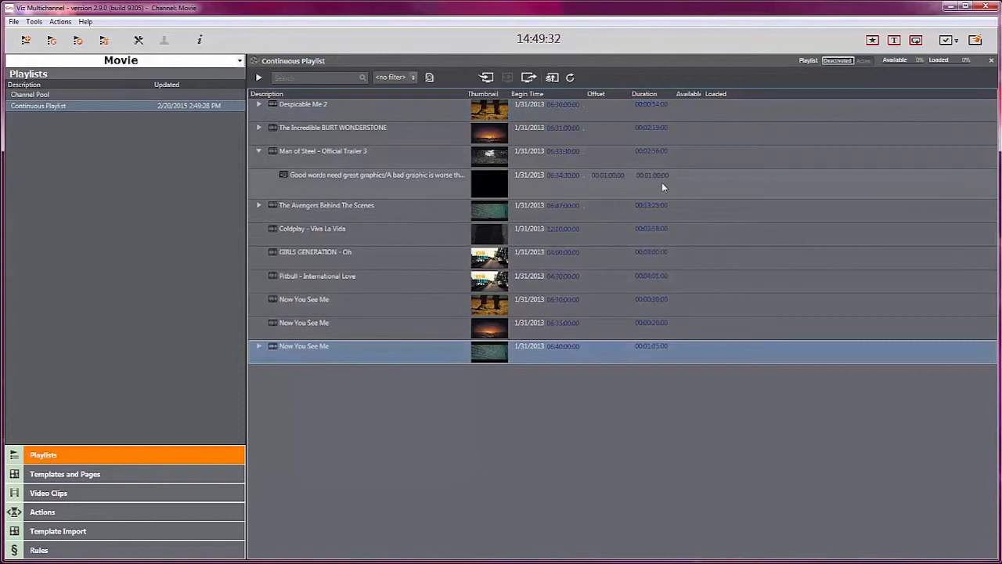